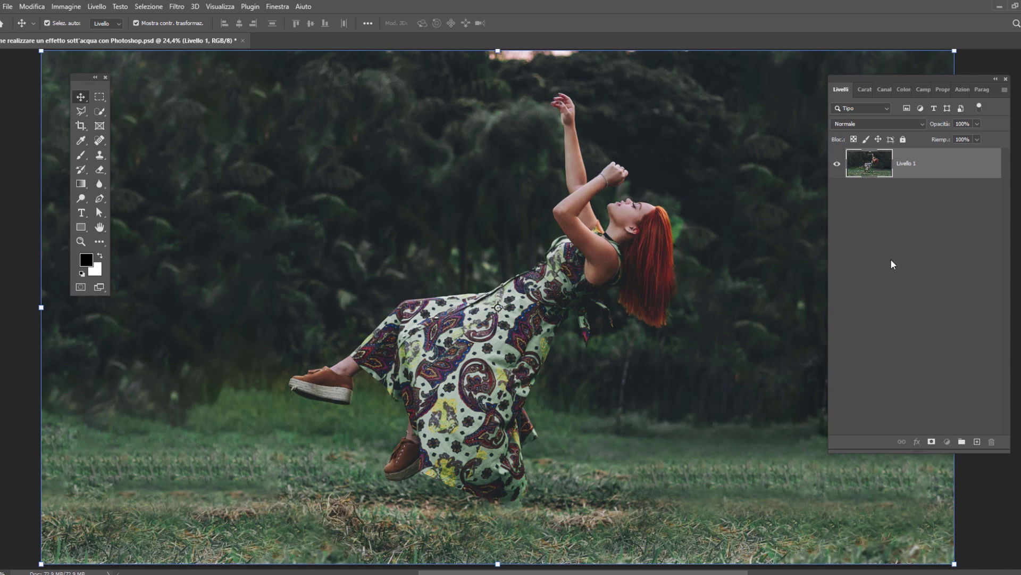
# Step: Duplicate Livello 1 into a 'Livello 1 copia' layer above the original
pyautogui.moveTo(877, 167)
pyautogui.mouseDown()
pyautogui.moveTo(929, 308)
pyautogui.moveTo(961, 358)
pyautogui.moveTo(977, 441)
pyautogui.mouseUp()
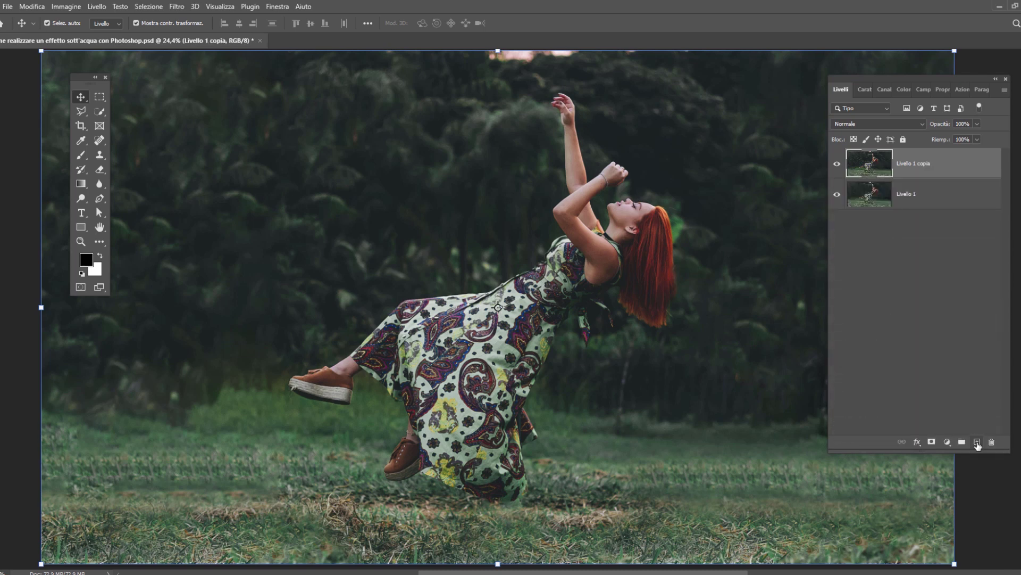
# Step: Hide Livello 1 and auto-select the woman using Selezione > Soggetto
pyautogui.click(838, 194)
pyautogui.click(149, 6)
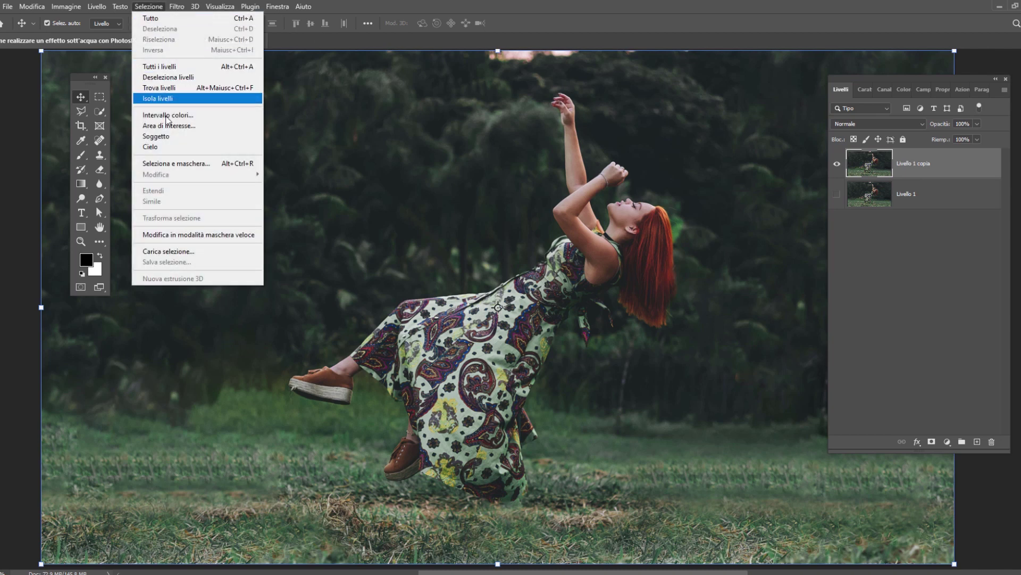
pyautogui.click(175, 138)
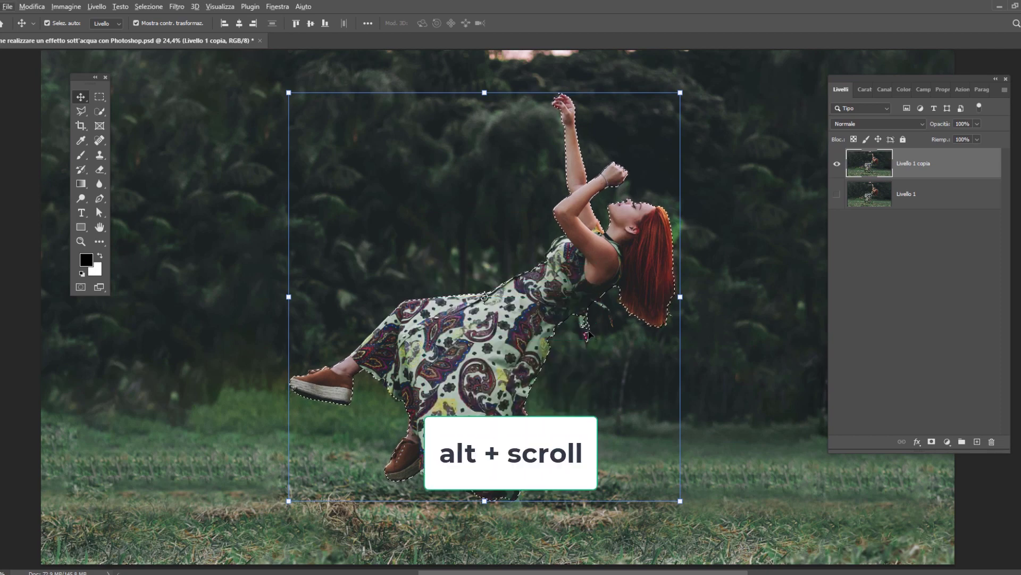
# Step: Add the hanging tie's light band and tip to the selection with Quick Selection
pyautogui.scroll(3, 589, 333)
pyautogui.scroll(4, 589, 334)
pyautogui.click(100, 112)
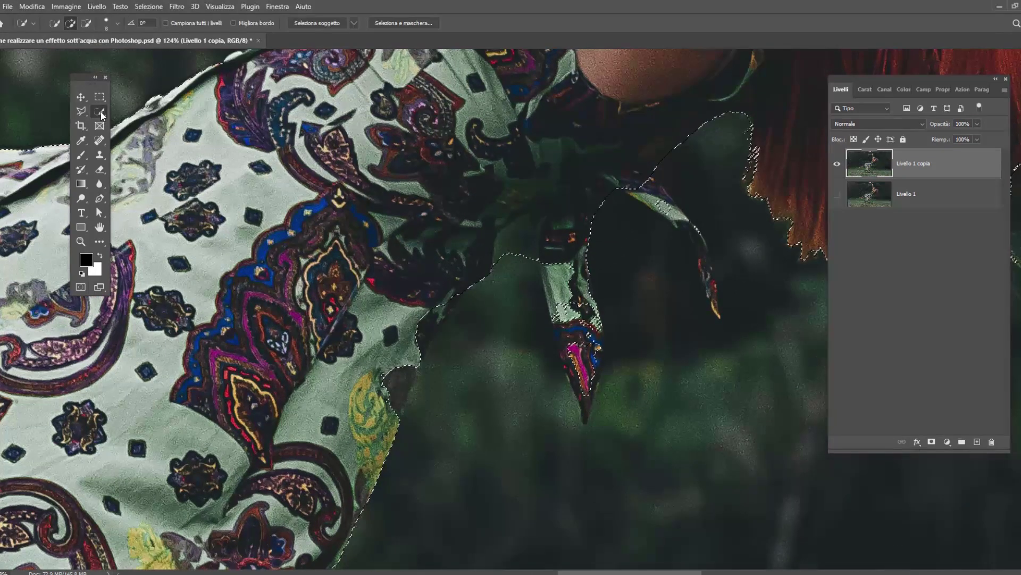
pyautogui.click(154, 122)
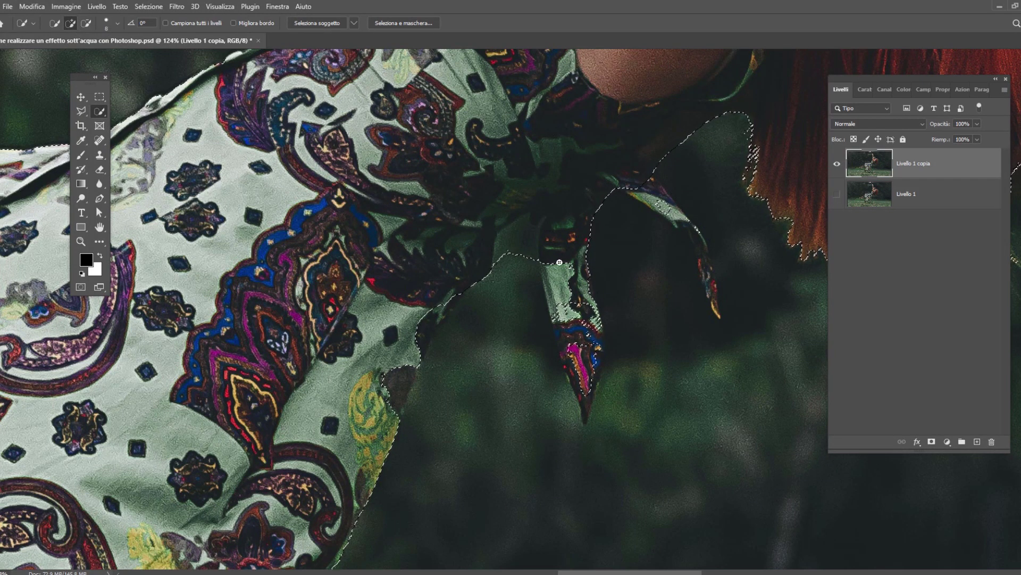
pyautogui.moveTo(560, 262); pyautogui.dragTo(562, 293)
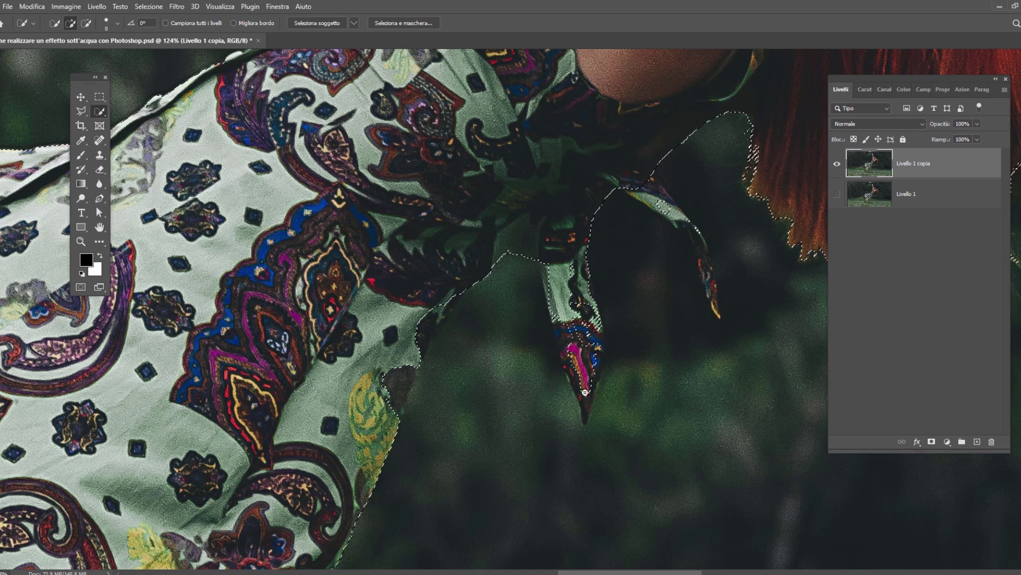
pyautogui.moveTo(583, 409)
pyautogui.mouseDown()
pyautogui.moveTo(559, 288)
pyautogui.moveTo(581, 277)
pyautogui.mouseUp()
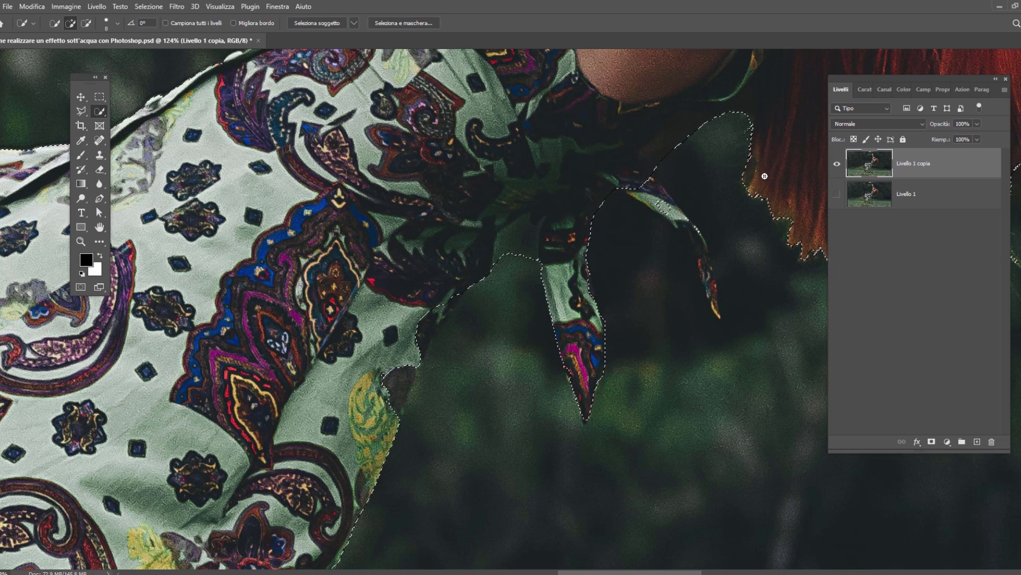
# Step: Subtract the hair edge, stray leaf and dark leaves from the selection
pyautogui.press('alt')
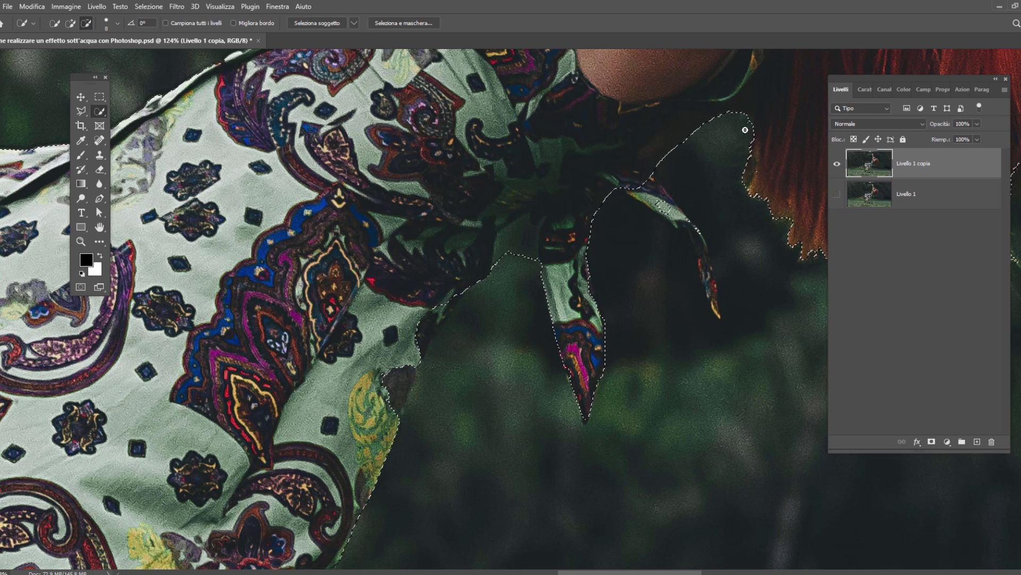
pyautogui.moveTo(747, 123); pyautogui.dragTo(750, 128)
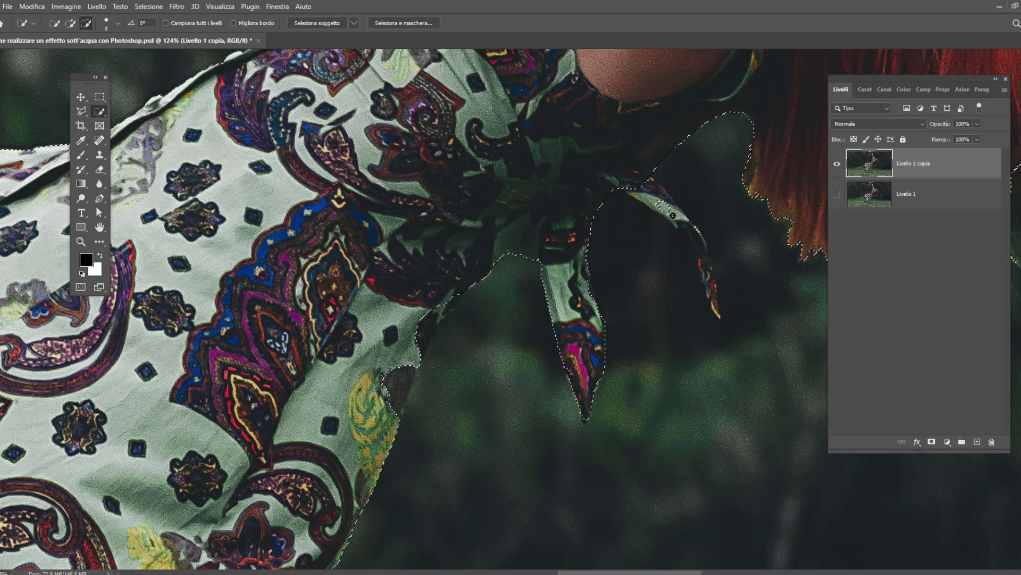
pyautogui.moveTo(672, 213); pyautogui.dragTo(670, 215)
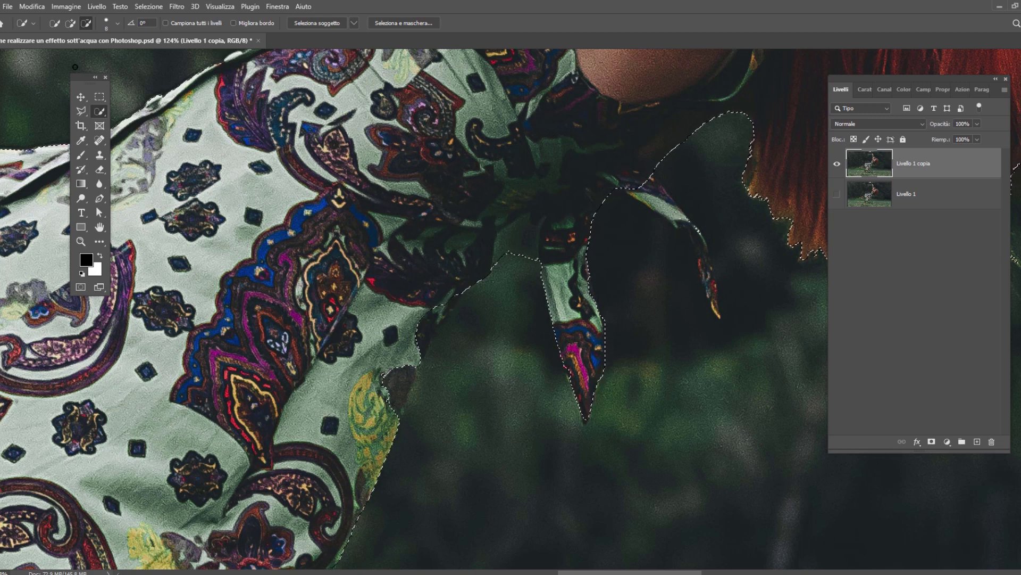
pyautogui.scroll(-2, 638, 277)
pyautogui.scroll(2, 628, 278)
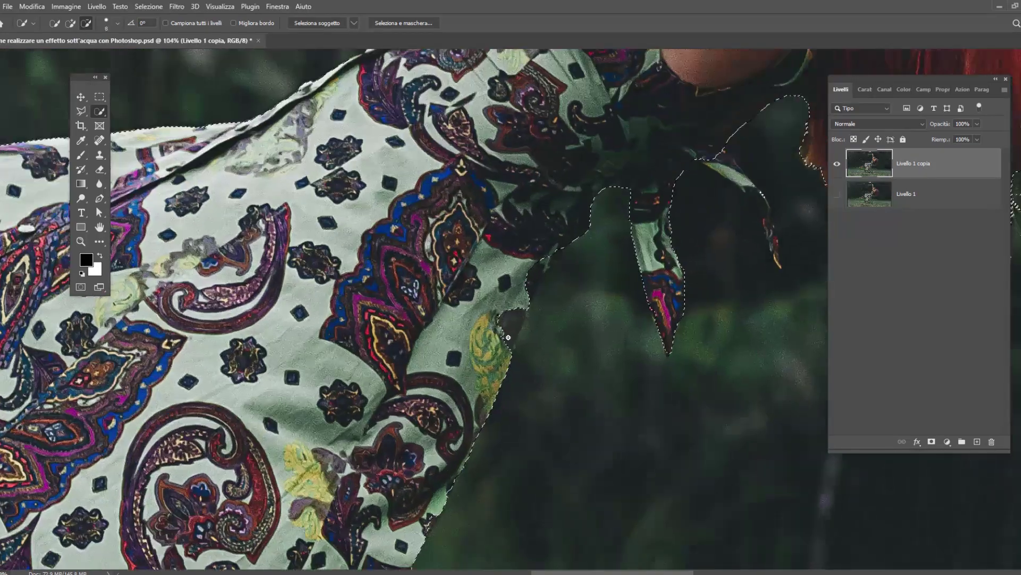
pyautogui.moveTo(554, 256); pyautogui.dragTo(515, 217)
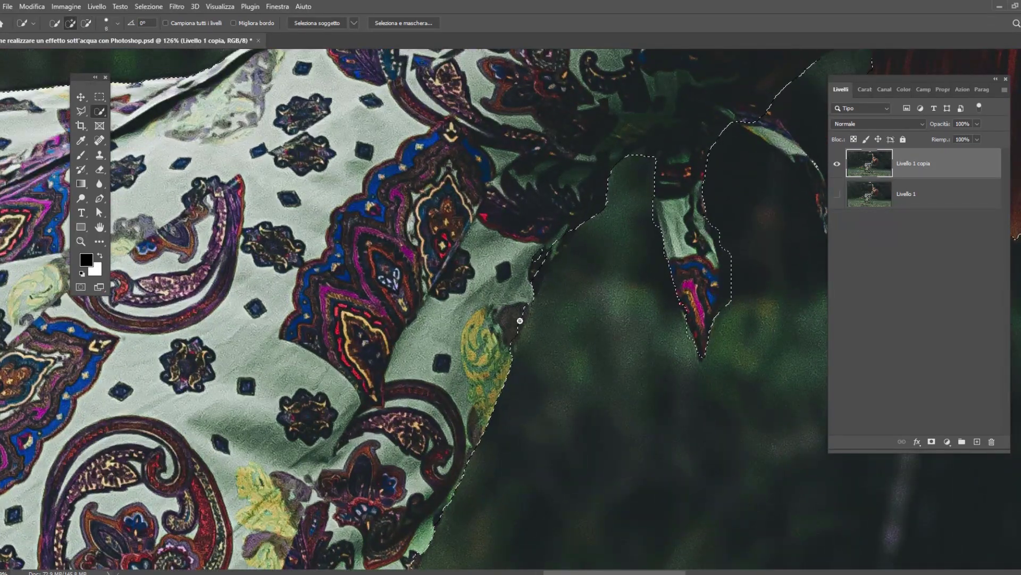
pyautogui.scroll(-2, 520, 320)
pyautogui.scroll(-2, 520, 320)
pyautogui.scroll(-2, 425, 415)
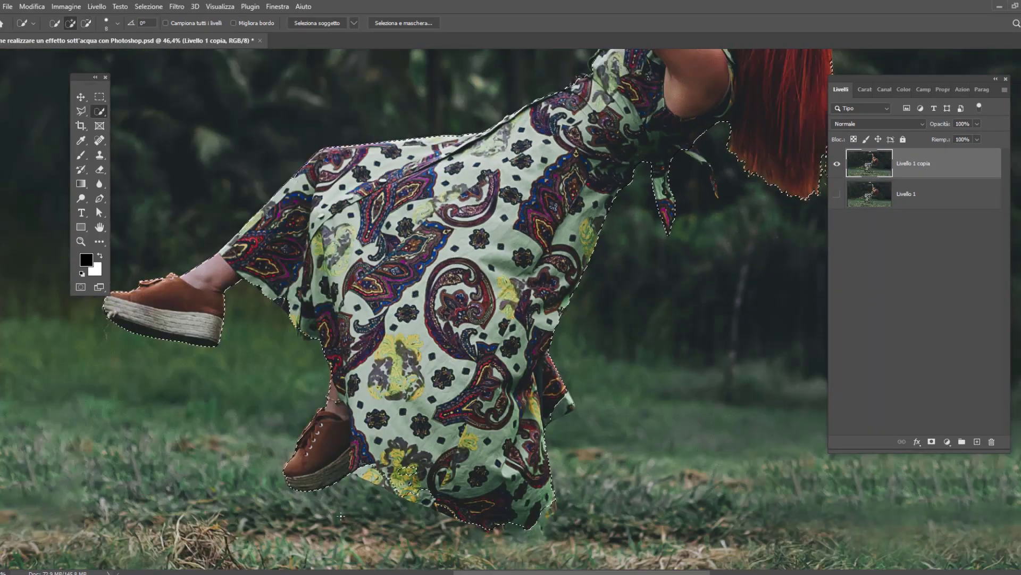
pyautogui.scroll(3, 340, 516)
pyautogui.scroll(2, 341, 516)
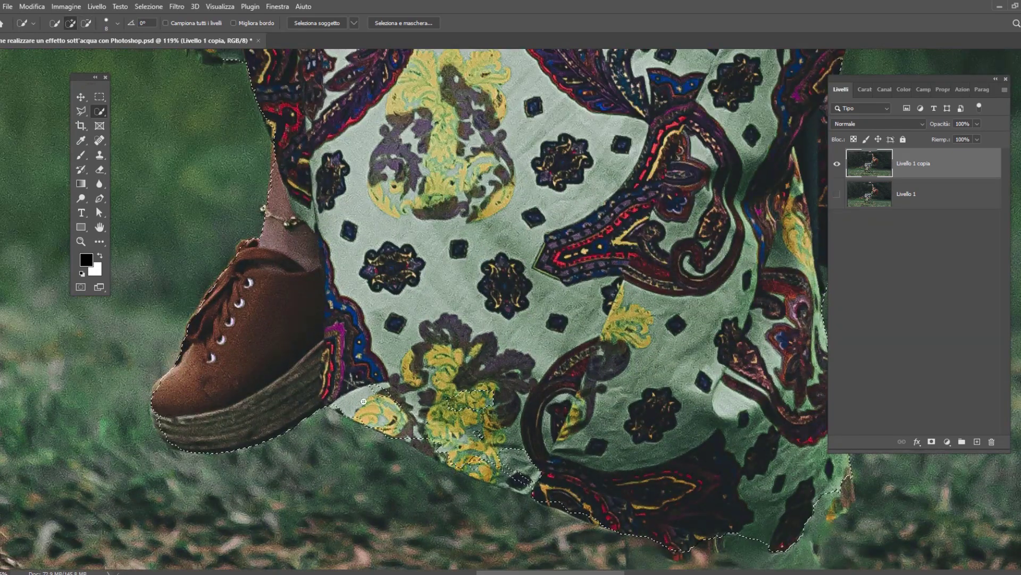
# Step: Add the yellow floral patch and the dress hem to the selection
pyautogui.moveTo(364, 401); pyautogui.dragTo(497, 427)
pyautogui.moveTo(418, 444); pyautogui.dragTo(501, 476)
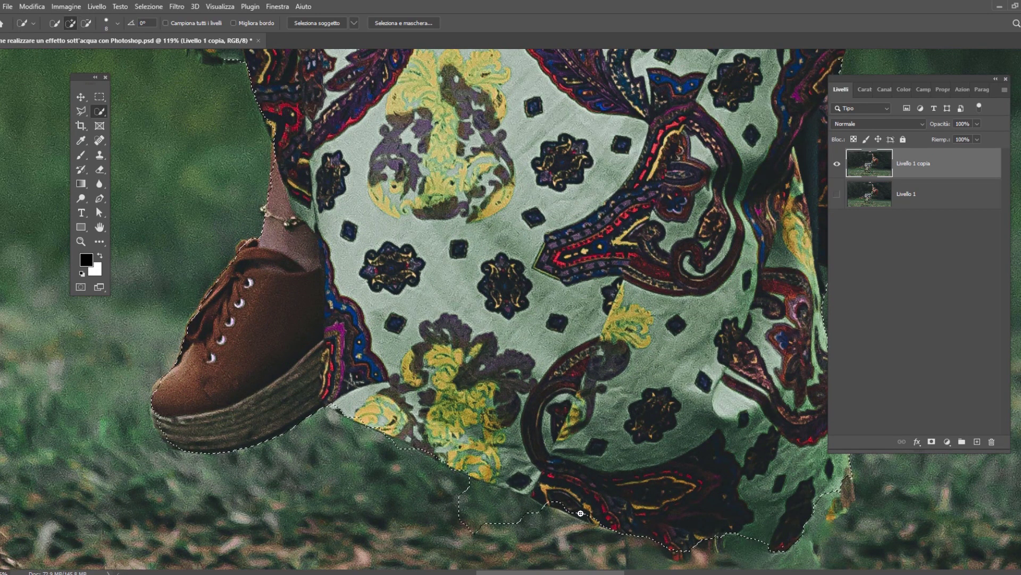
pyautogui.moveTo(476, 518); pyautogui.dragTo(527, 524)
# Step: Subtract the grass and excess areas so the selection follows the dress outline
pyautogui.press('alt')
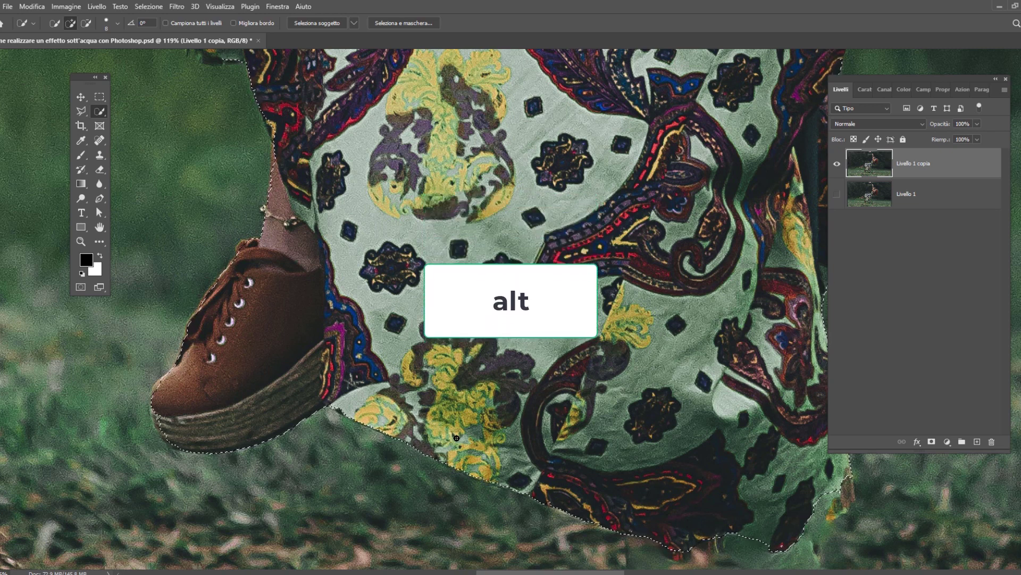
pyautogui.scroll(-3, 551, 354)
pyautogui.scroll(5, 377, 219)
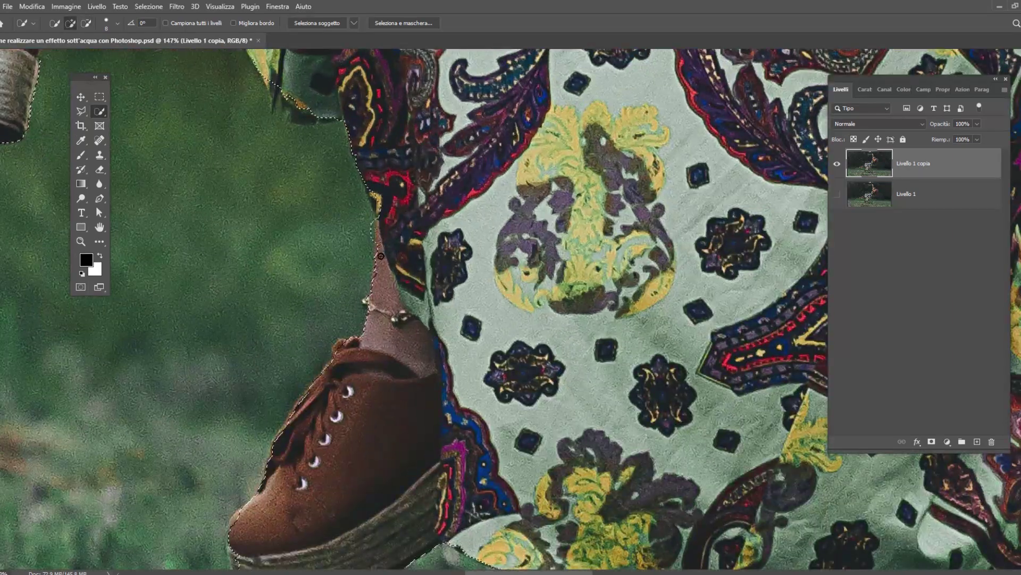
pyautogui.scroll(-3, 381, 256)
pyautogui.scroll(3, 359, 110)
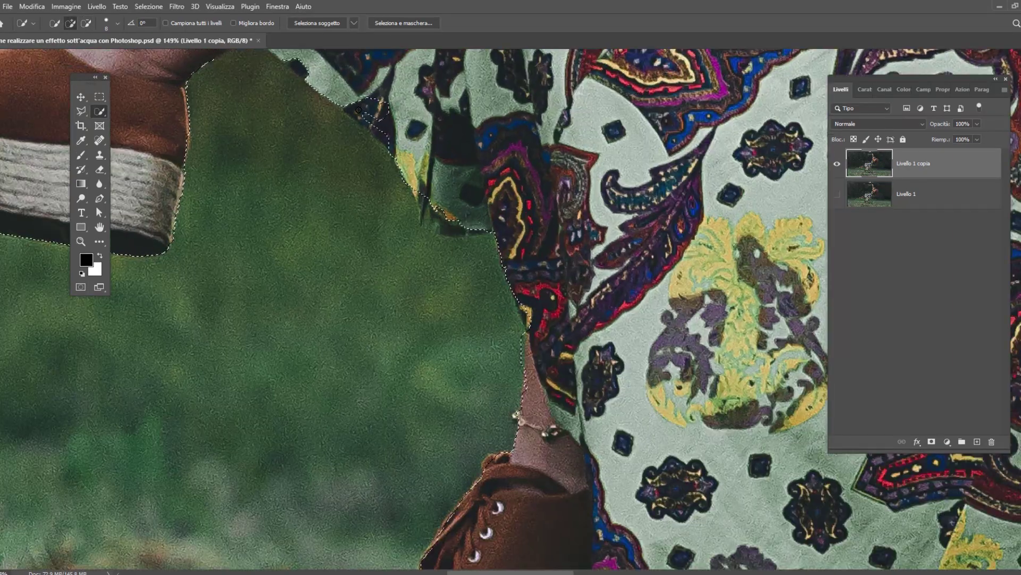
pyautogui.moveTo(377, 128)
pyautogui.mouseDown()
pyautogui.moveTo(401, 186)
pyautogui.moveTo(492, 234)
pyautogui.mouseUp()
pyautogui.scroll(-3, 599, 280)
pyautogui.scroll(-2, 265, 228)
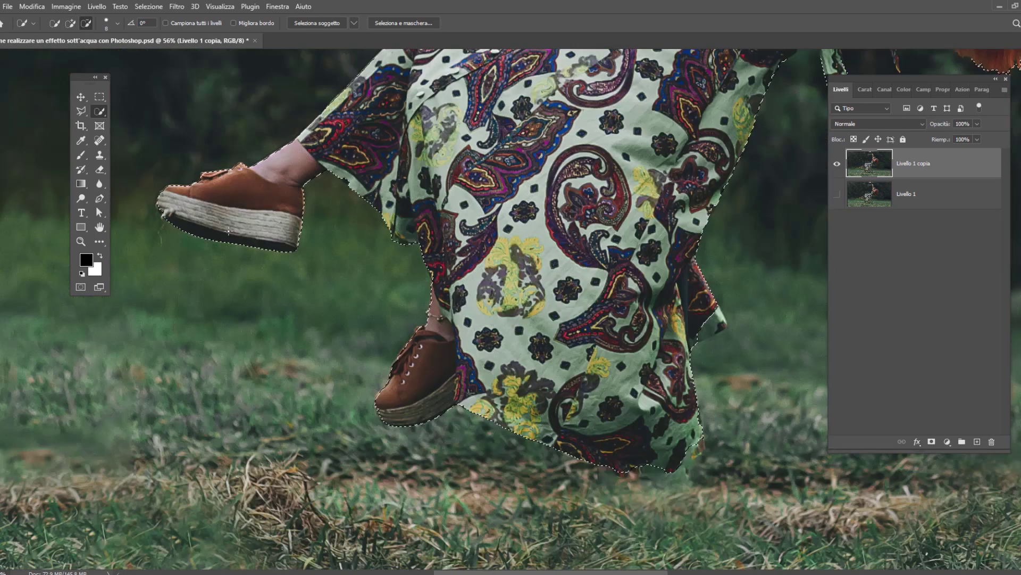
pyautogui.scroll(-2, 264, 228)
pyautogui.scroll(-2, 264, 228)
pyautogui.scroll(3, 265, 228)
pyautogui.scroll(2, 269, 228)
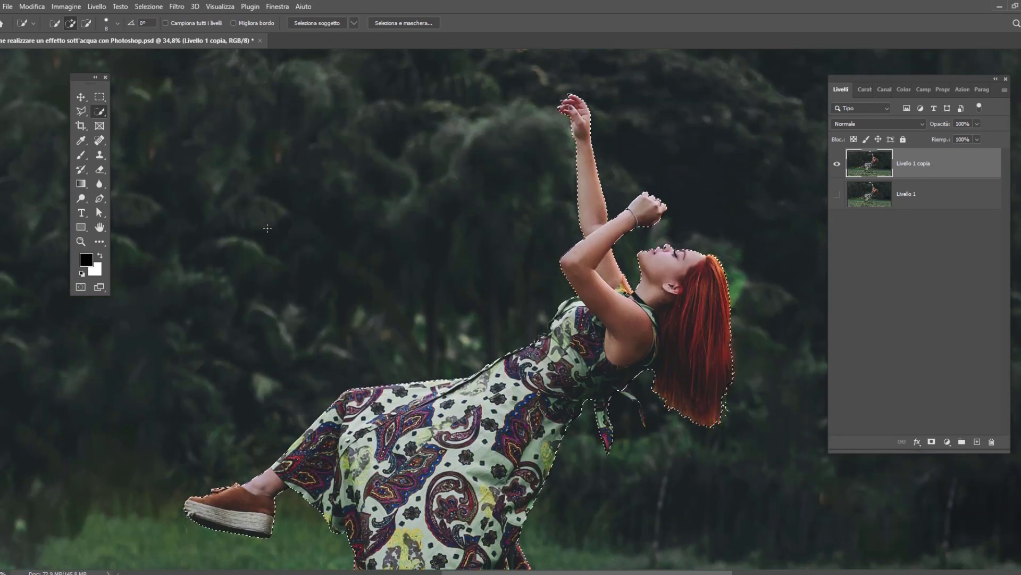
pyautogui.scroll(4, 638, 255)
pyautogui.scroll(3, 634, 258)
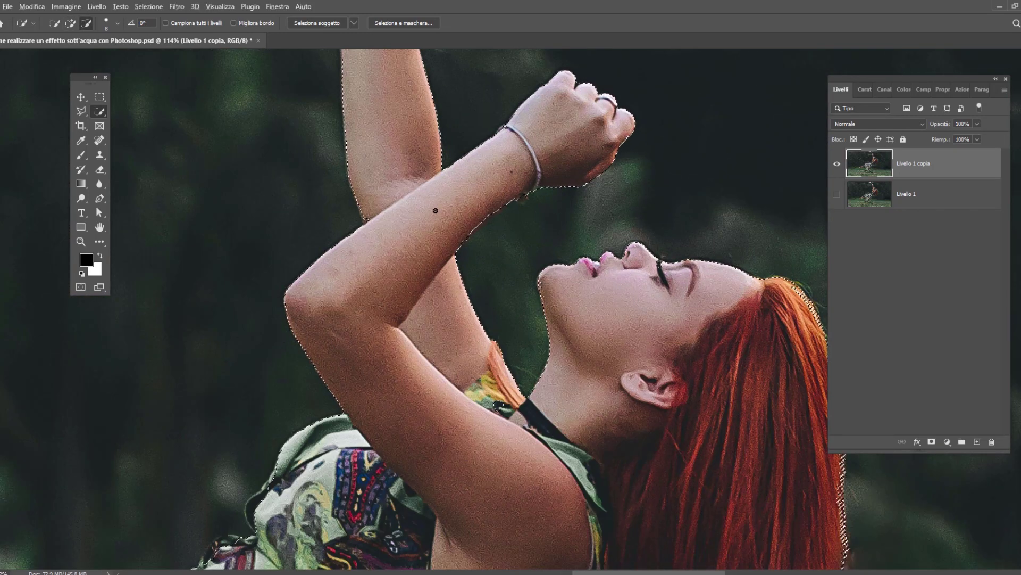
pyautogui.scroll(-3, 585, 218)
pyautogui.scroll(-2, 690, 223)
pyautogui.scroll(-2, 691, 224)
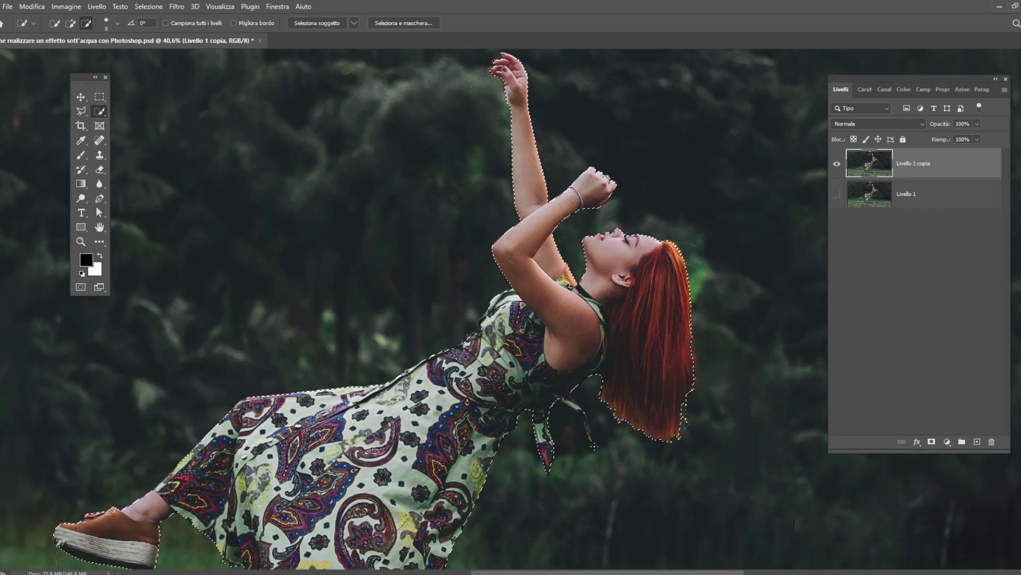
pyautogui.scroll(5, 588, 445)
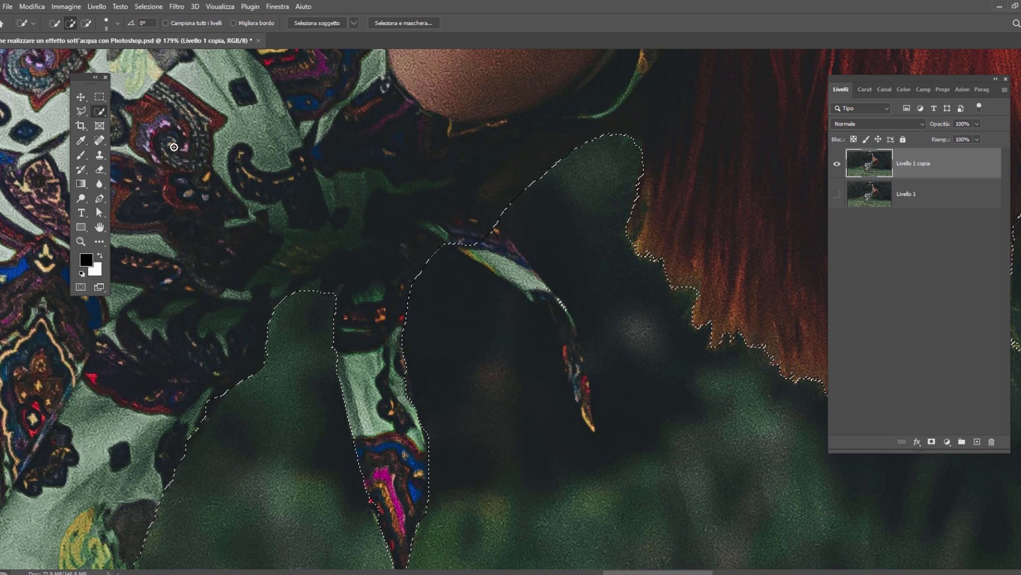
# Step: Add the thin tie strand with Polygonal Lasso, then mask Livello 1 copia to the selection
pyautogui.press('l')
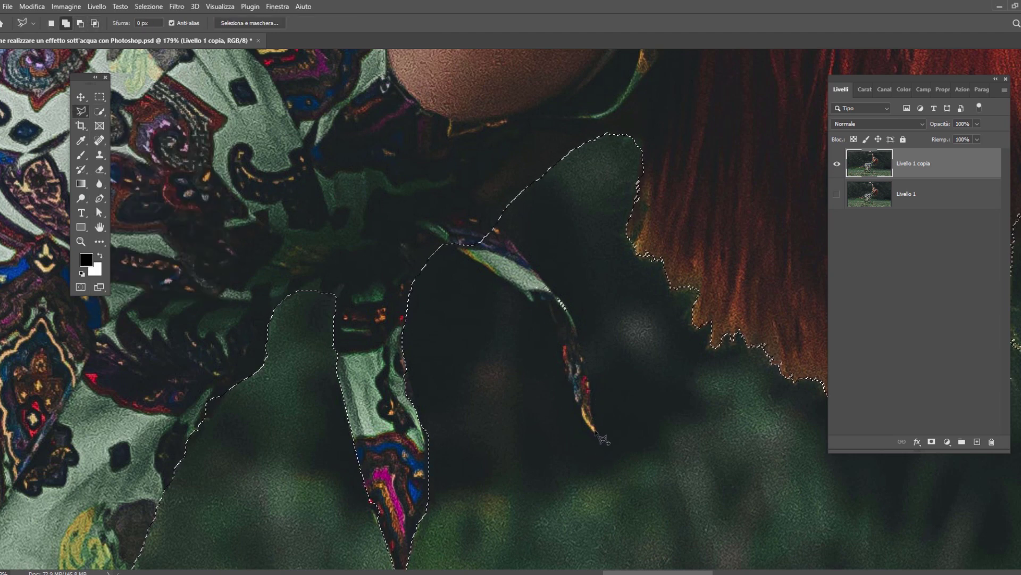
pyautogui.click(592, 428)
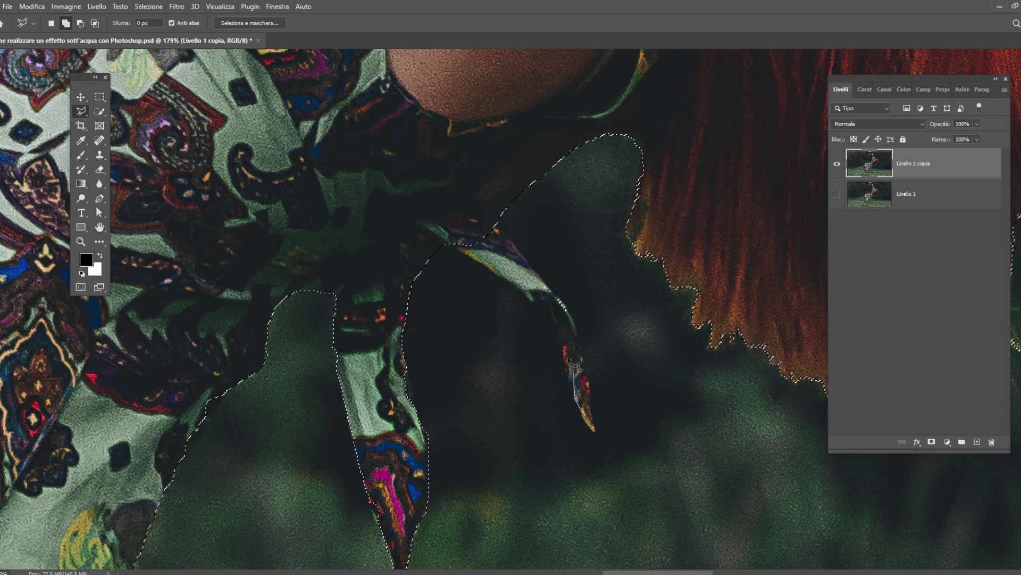
pyautogui.click(576, 395)
pyautogui.click(563, 347)
pyautogui.click(552, 315)
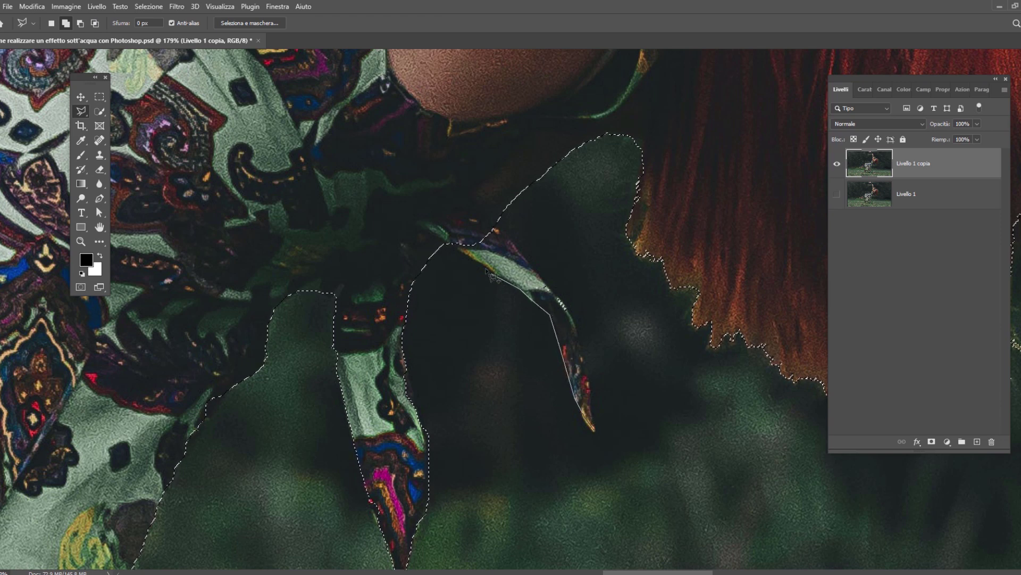
pyautogui.click(447, 241)
pyautogui.click(465, 201)
pyautogui.click(493, 214)
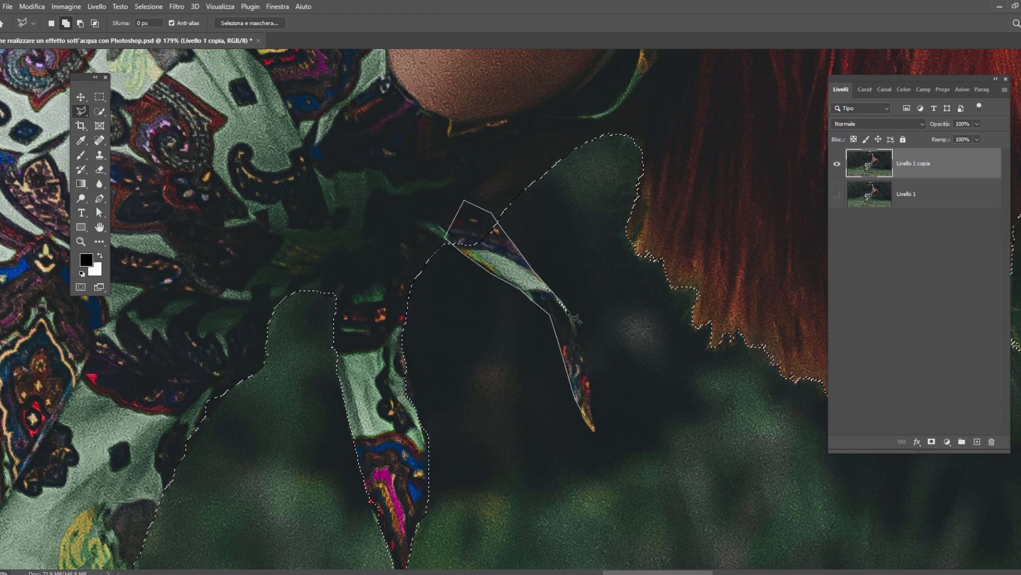
pyautogui.click(593, 429)
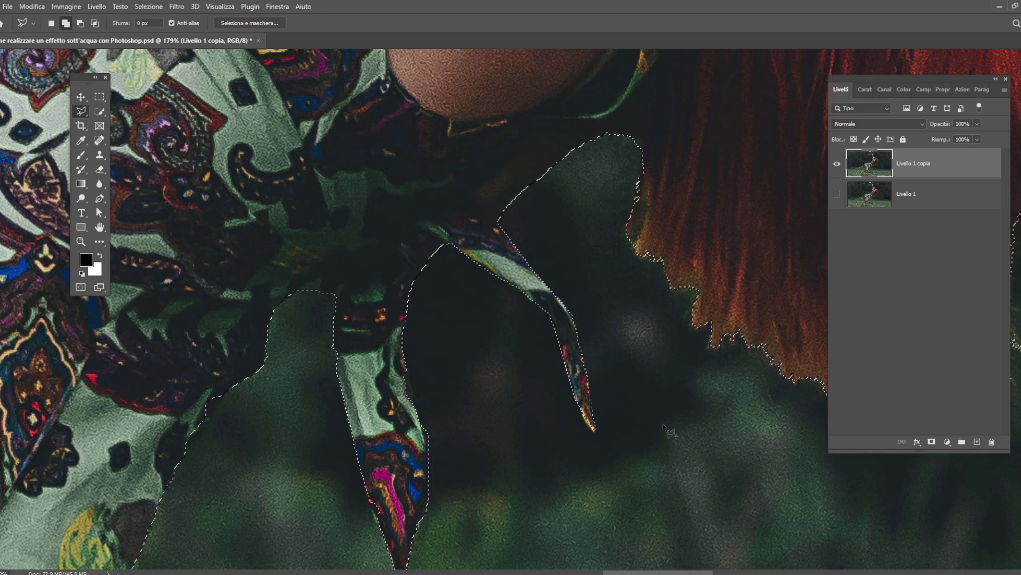
pyautogui.hotkey('ctrl', '0')
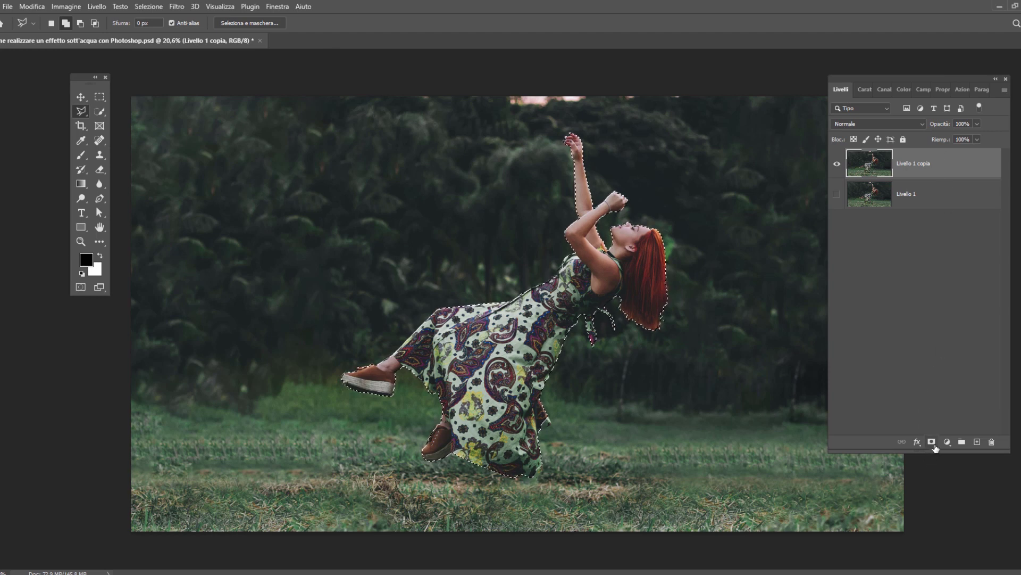
pyautogui.click(932, 442)
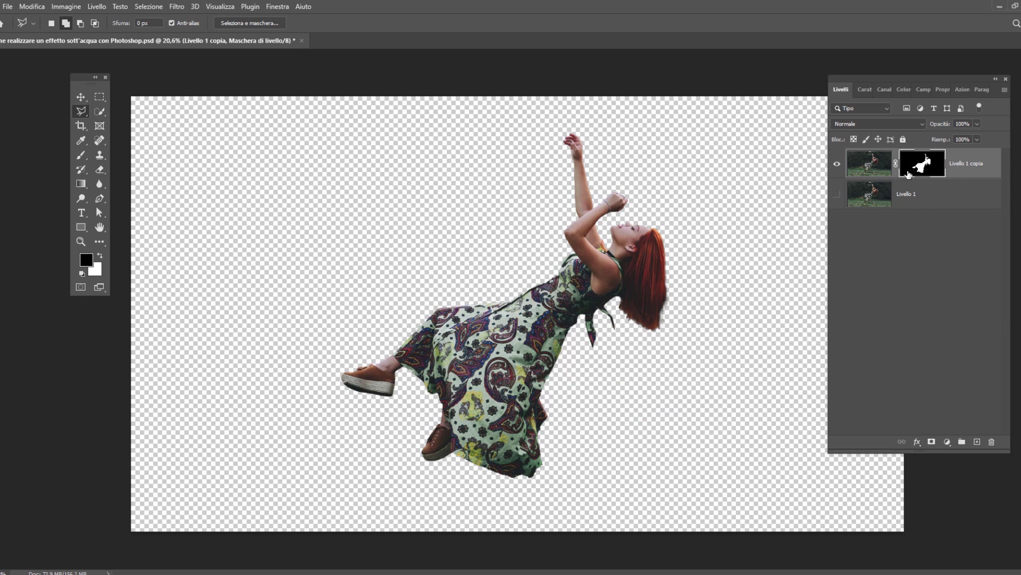
# Step: Zoom in to 150% on the right edge of the woman's red hair
pyautogui.scroll(2, 677, 333)
pyautogui.scroll(2, 695, 303)
pyautogui.scroll(1, 695, 304)
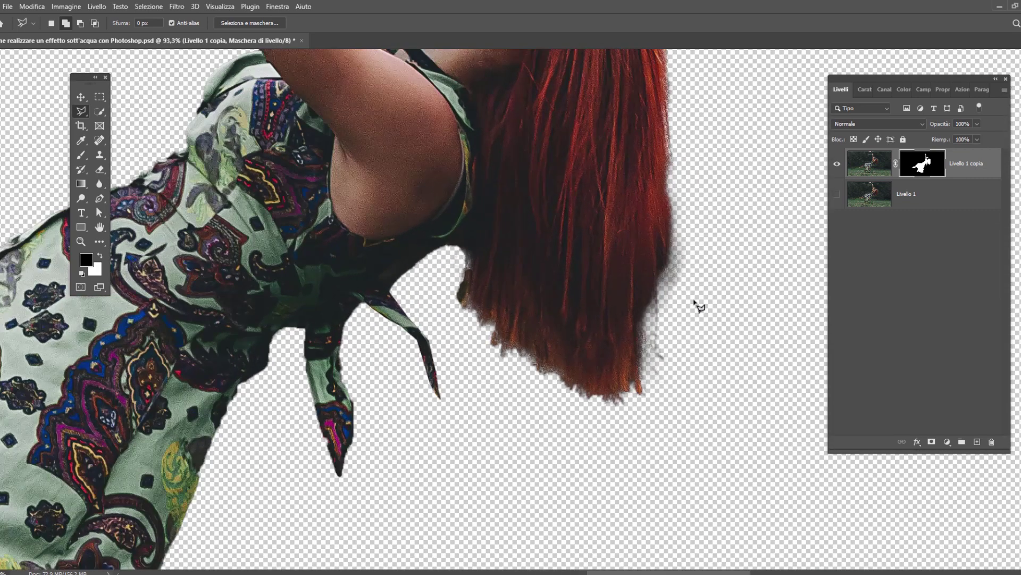
pyautogui.scroll(1, 697, 308)
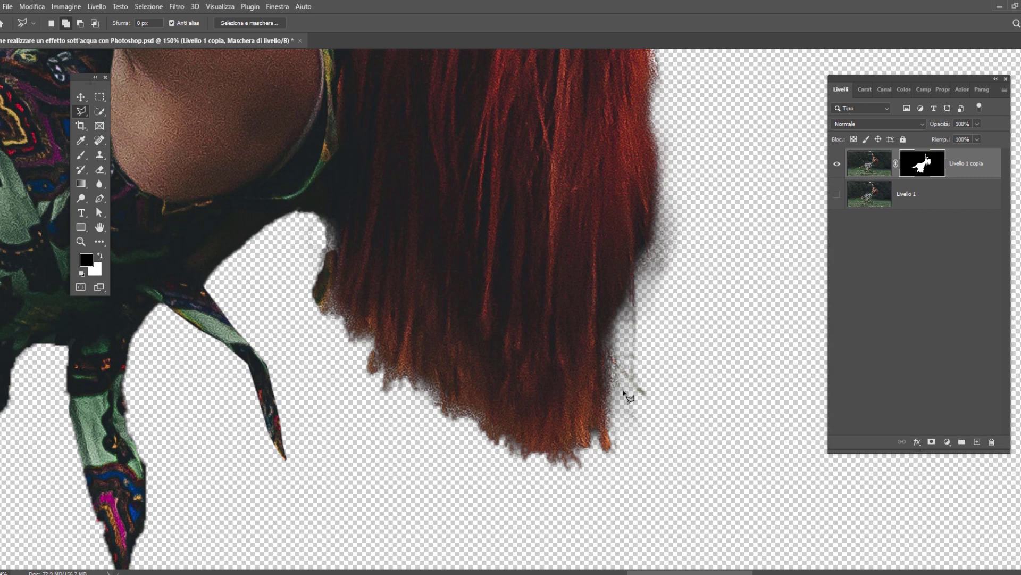
# Step: Paint black on the layer mask with a 43 px brush over the stray hair strands
pyautogui.click(81, 155)
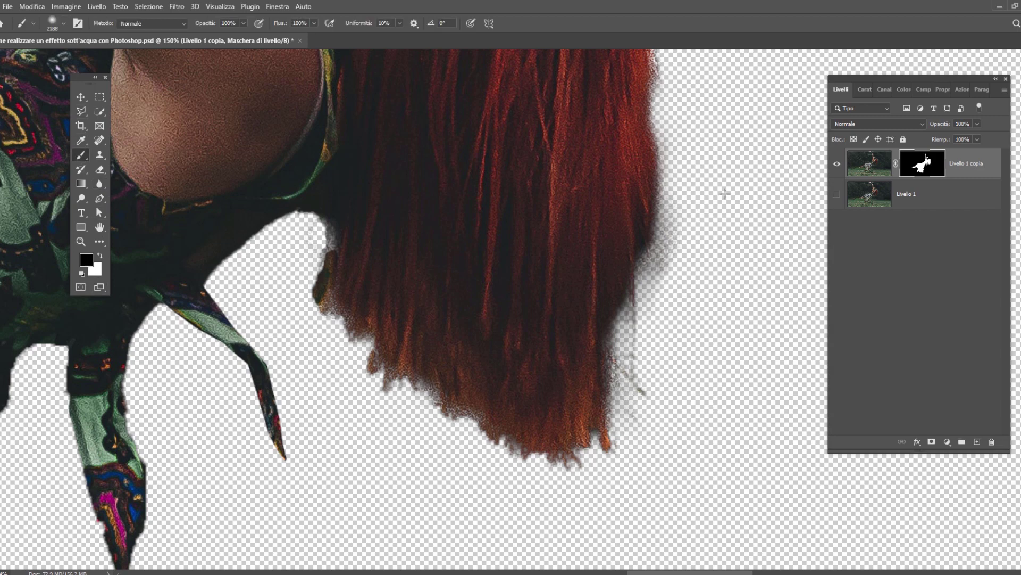
pyautogui.rightClick(725, 194)
pyautogui.moveTo(817, 217); pyautogui.dragTo(811, 215)
pyautogui.press('Return')
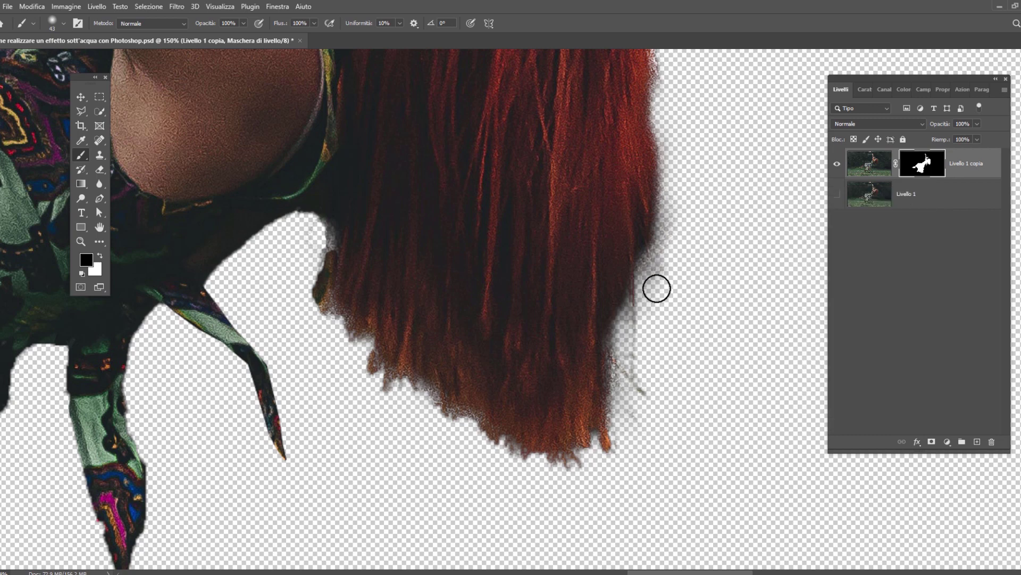
pyautogui.moveTo(633, 423)
pyautogui.mouseDown()
pyautogui.moveTo(579, 493)
pyautogui.moveTo(397, 412)
pyautogui.moveTo(312, 317)
pyautogui.moveTo(309, 236)
pyautogui.moveTo(310, 305)
pyautogui.moveTo(367, 394)
pyautogui.moveTo(442, 435)
pyautogui.moveTo(599, 466)
pyautogui.moveTo(675, 247)
pyautogui.moveTo(680, 184)
pyautogui.mouseUp()
pyautogui.keyDown('alt'); pyautogui.scroll(-3, 674, 394); pyautogui.keyUp('alt')
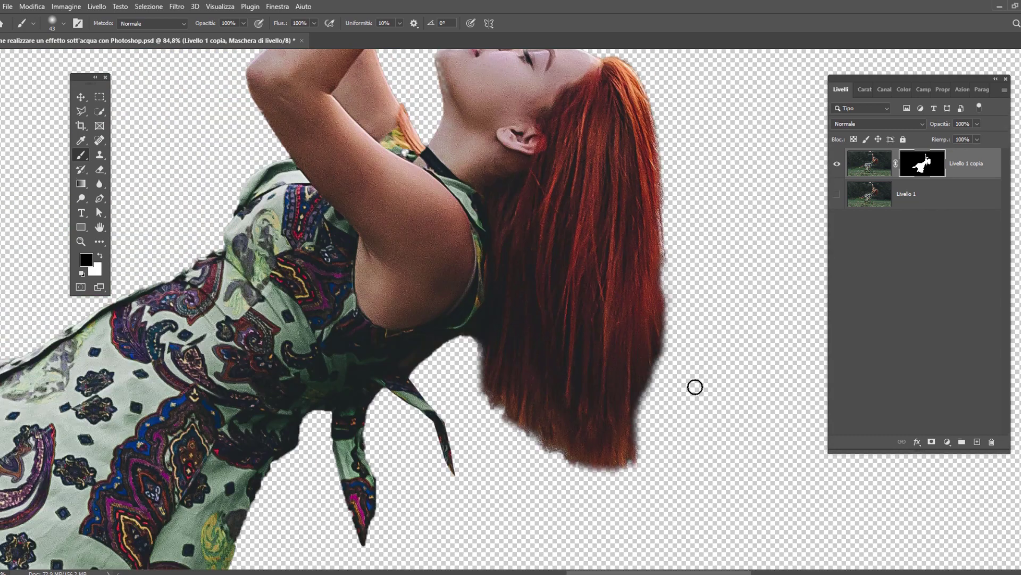
pyautogui.scroll(2, 695, 385)
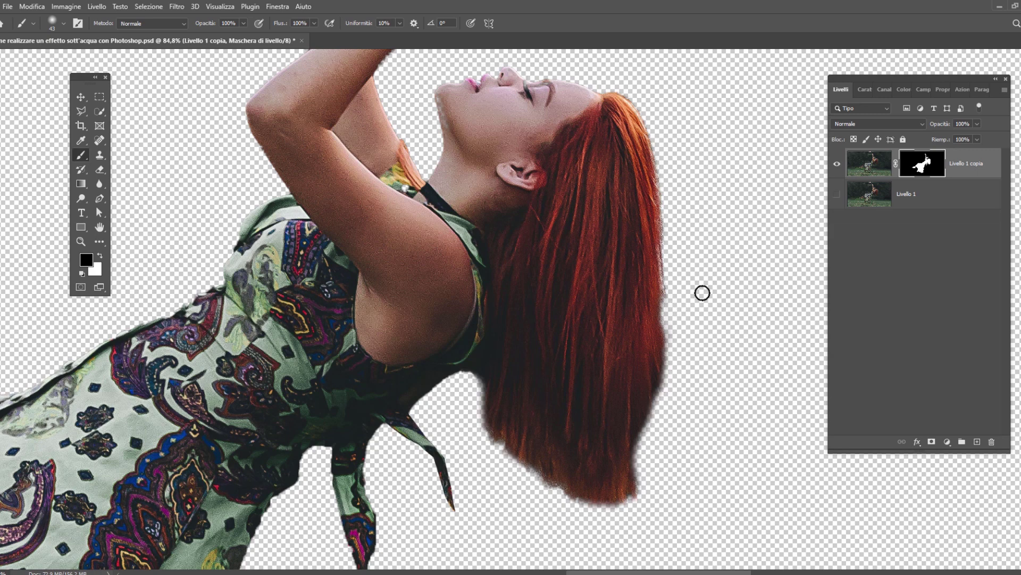
pyautogui.scroll(-4, 708, 275)
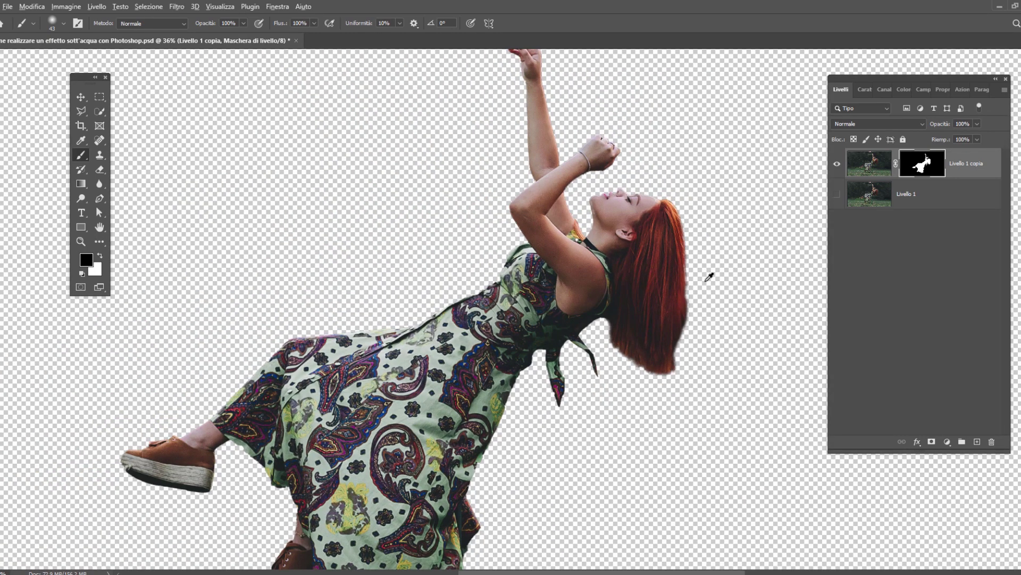
pyautogui.scroll(-2, 707, 277)
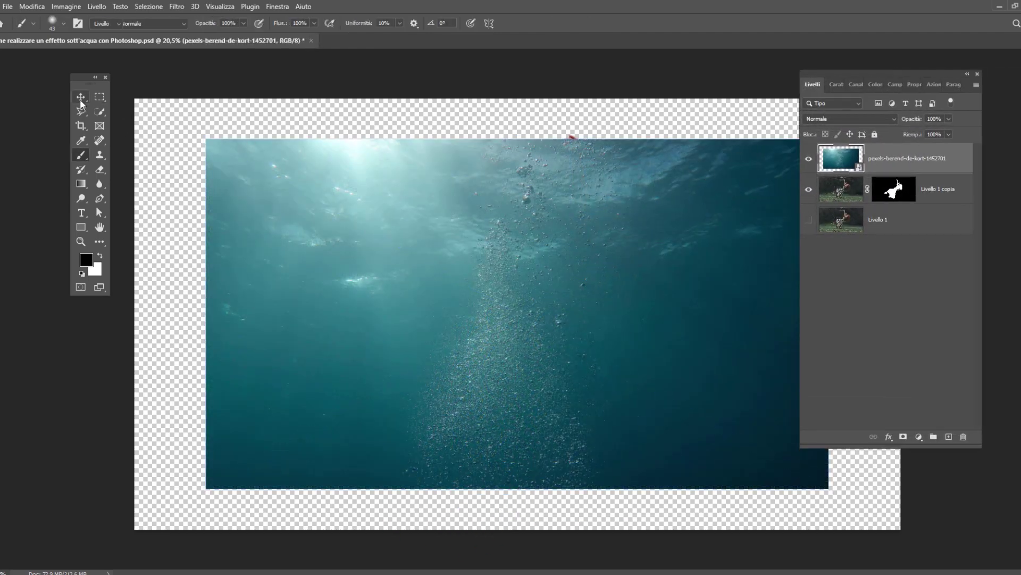
# Step: Move the underwater photo up 44 px, checking placement at 46% opacity, then restore 100%
pyautogui.press('v')
pyautogui.moveTo(532, 250); pyautogui.dragTo(588, 221)
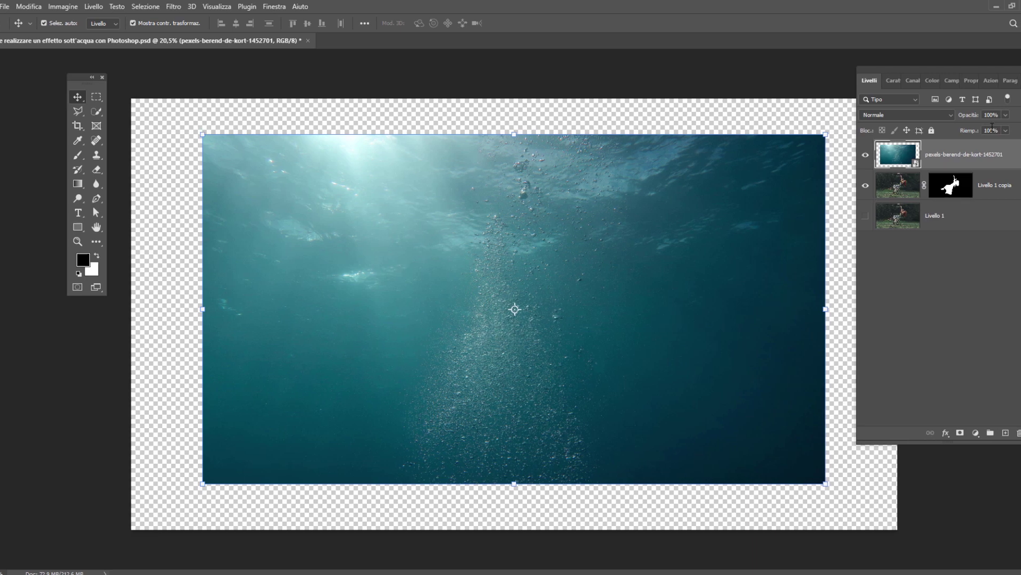
pyautogui.click(1009, 115)
pyautogui.moveTo(957, 131); pyautogui.dragTo(952, 129)
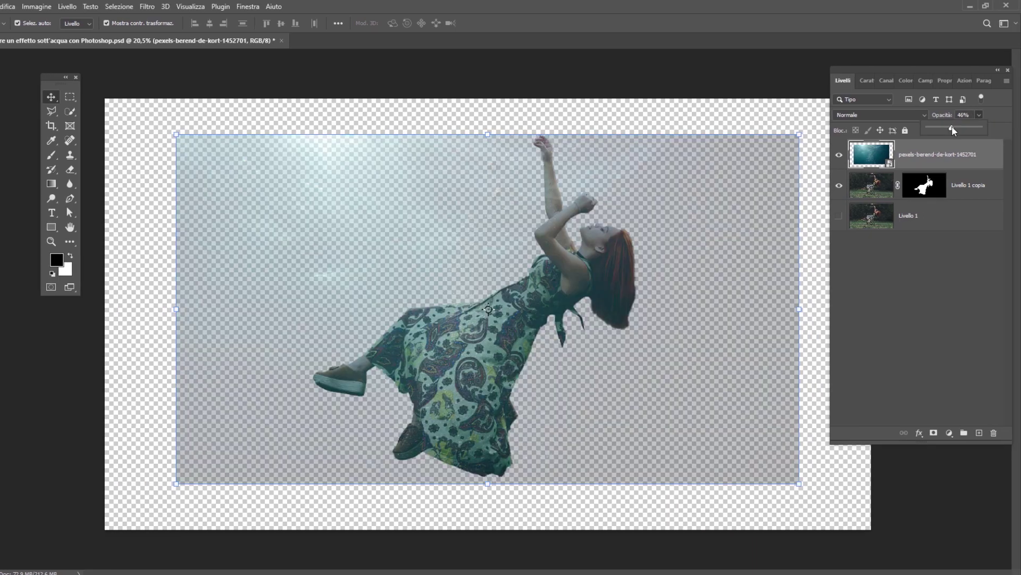
pyautogui.moveTo(716, 288); pyautogui.dragTo(720, 263)
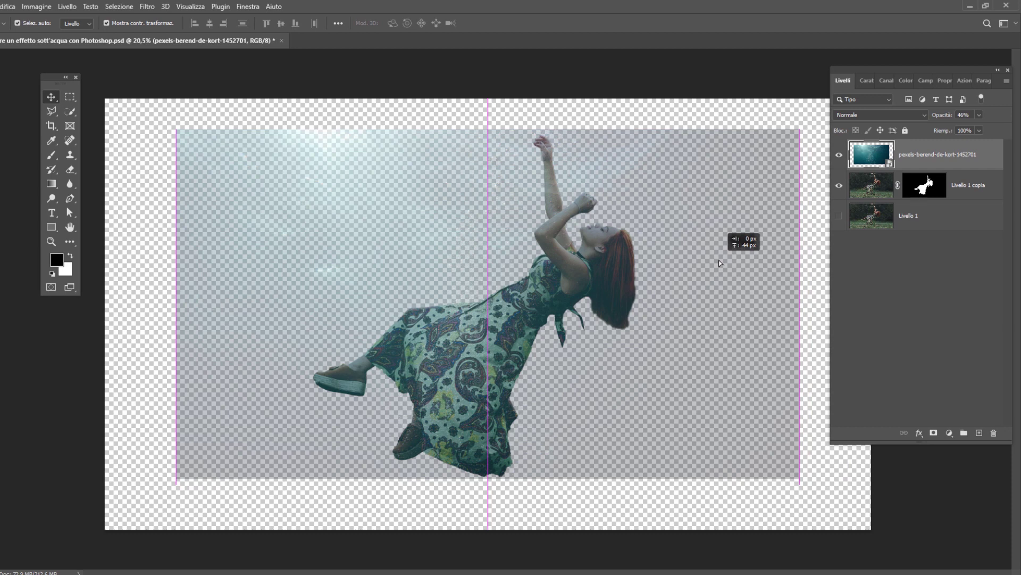
pyautogui.moveTo(720, 263); pyautogui.dragTo(719, 263)
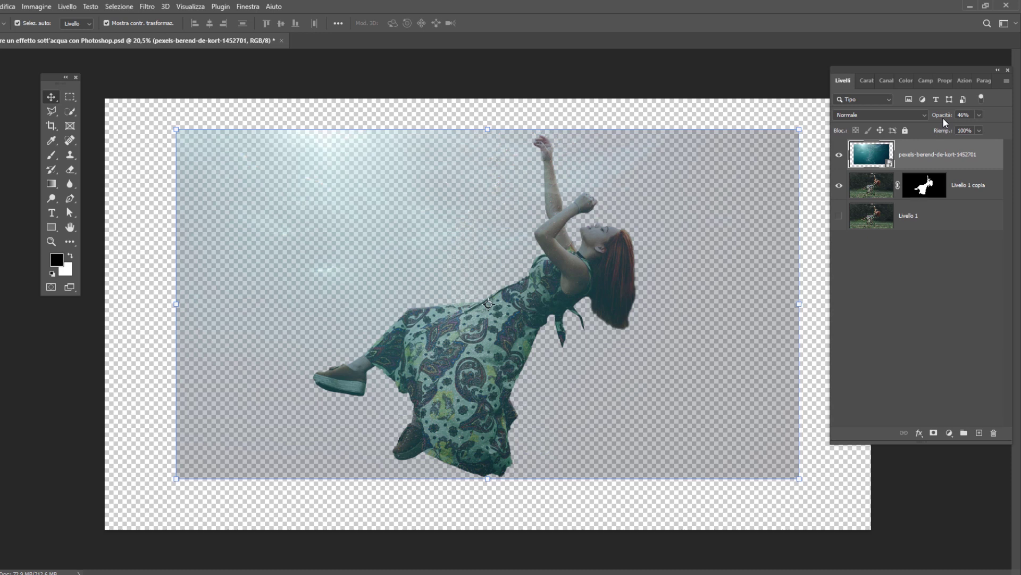
pyautogui.moveTo(946, 122); pyautogui.dragTo(1014, 144)
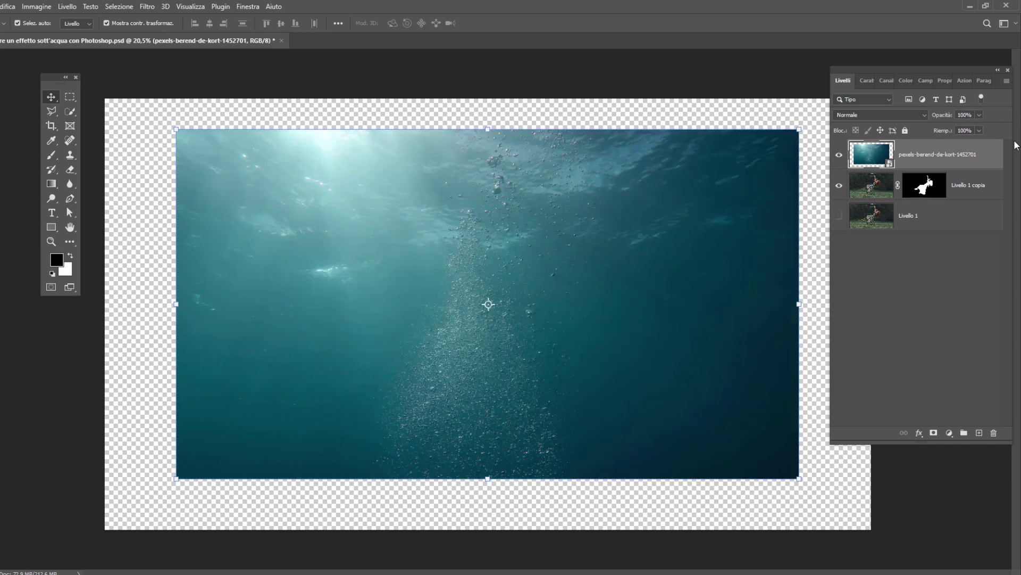
pyautogui.click(51, 126)
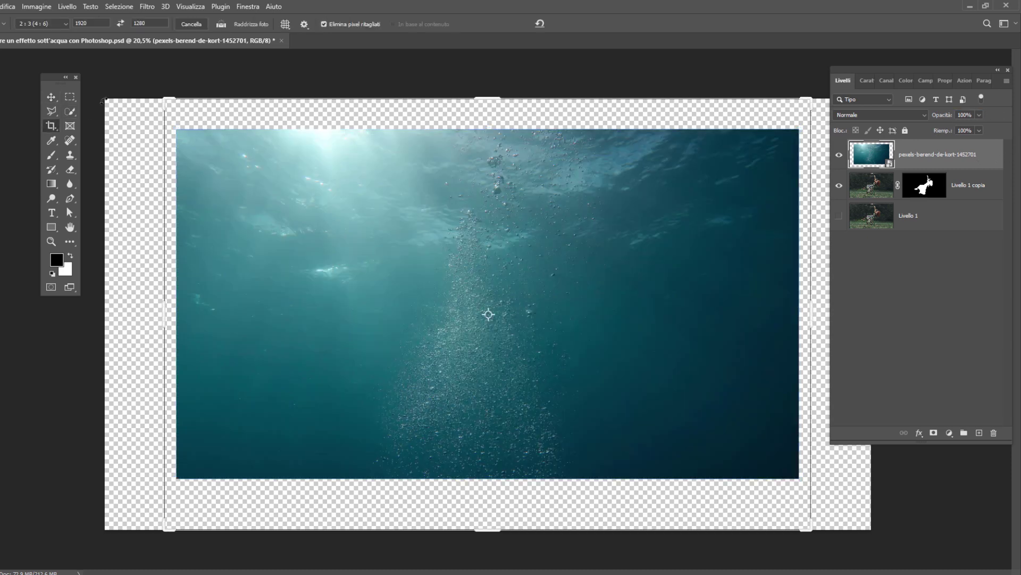
# Step: Crop the canvas to the underwater photo's edges with no fixed ratio, then refine the bottom edge
pyautogui.click(981, 194)
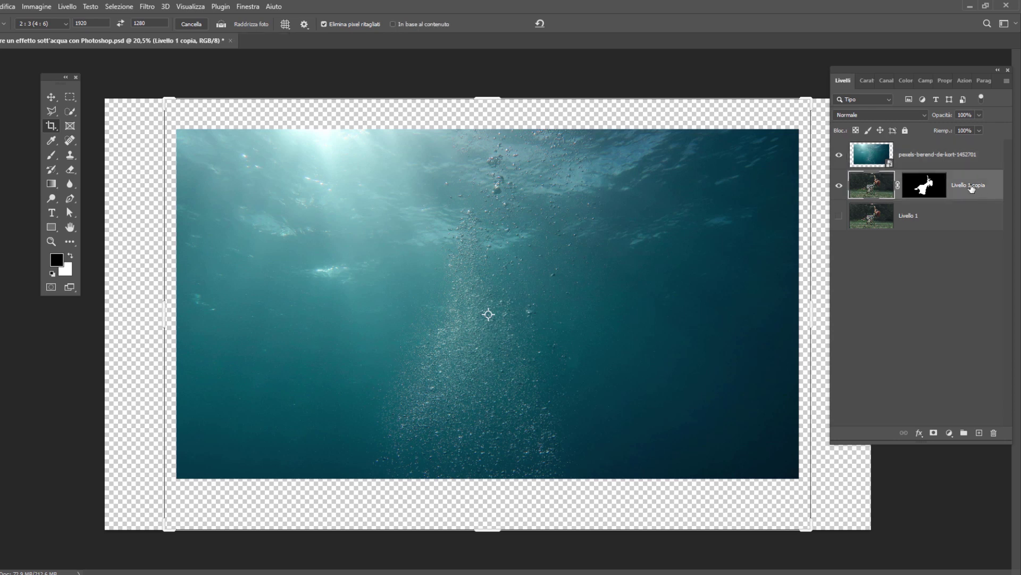
pyautogui.click(192, 24)
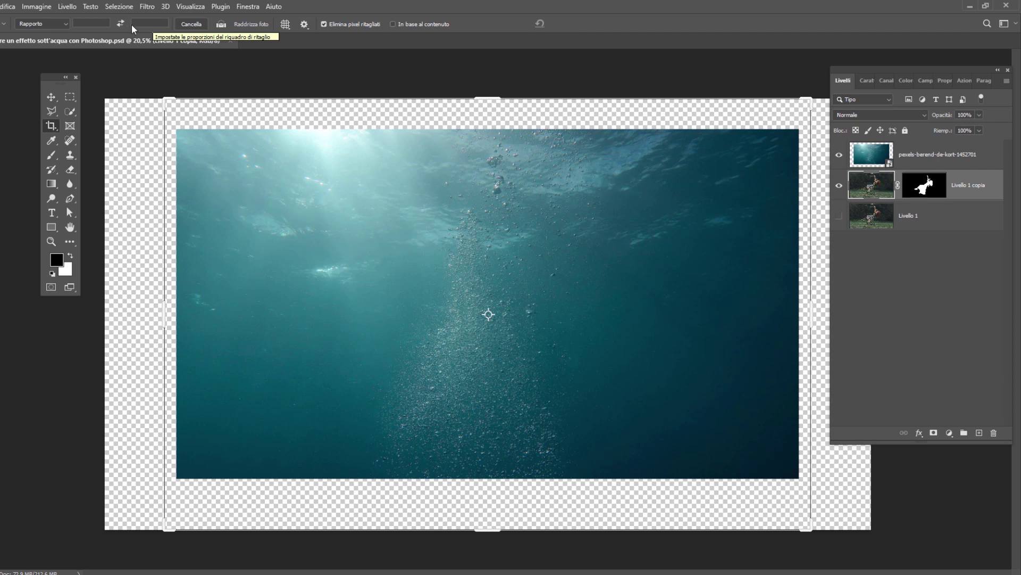
pyautogui.moveTo(167, 100); pyautogui.dragTo(169, 110)
pyautogui.moveTo(802, 511); pyautogui.dragTo(799, 488)
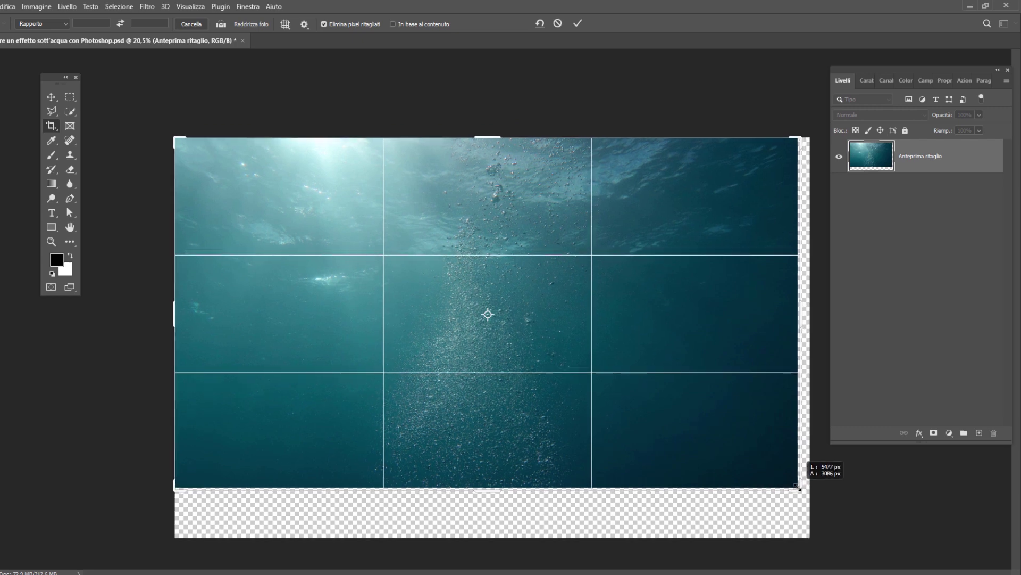
pyautogui.moveTo(799, 488); pyautogui.dragTo(800, 487)
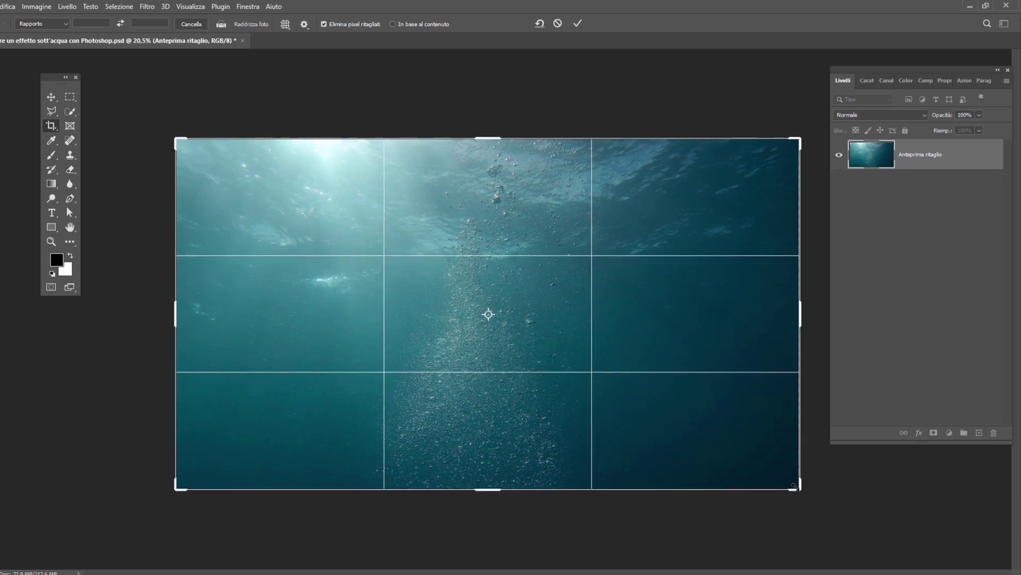
pyautogui.click(578, 23)
pyautogui.click(716, 295)
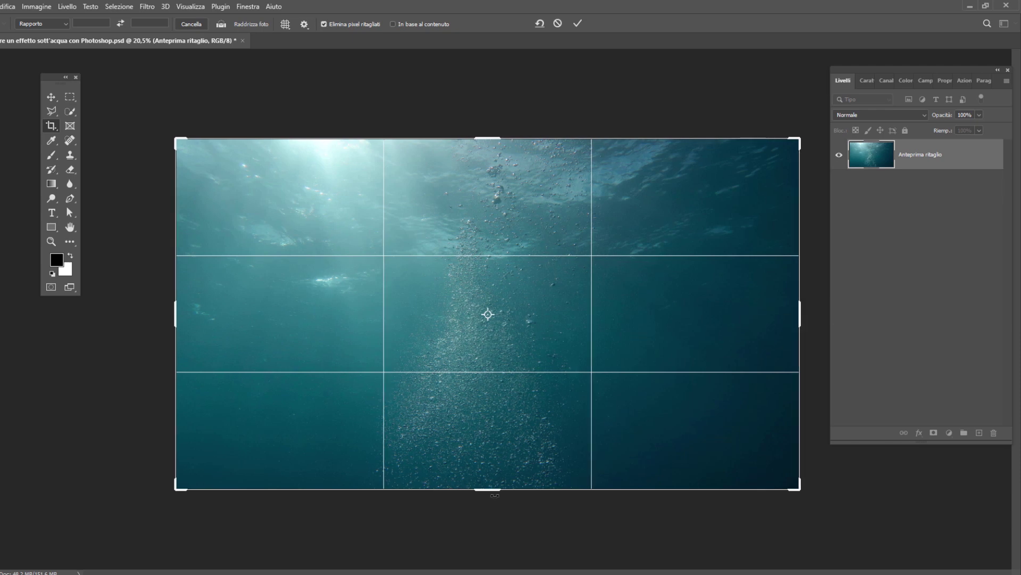
pyautogui.moveTo(488, 489); pyautogui.dragTo(489, 489)
pyautogui.click(578, 23)
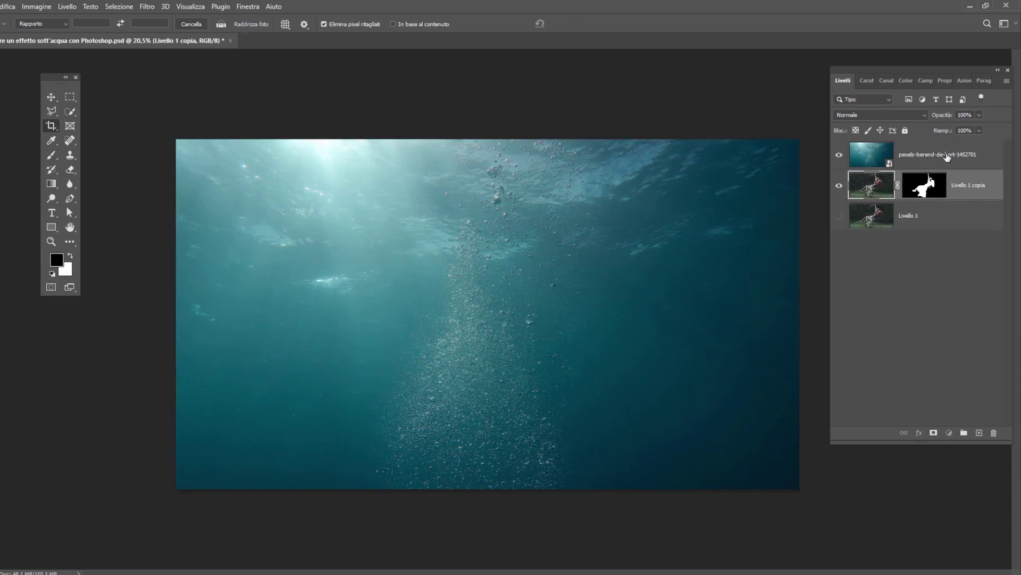
# Step: Set the underwater photo layer's blend mode to Colore and duplicate that layer
pyautogui.moveTo(912, 70); pyautogui.dragTo(881, 68)
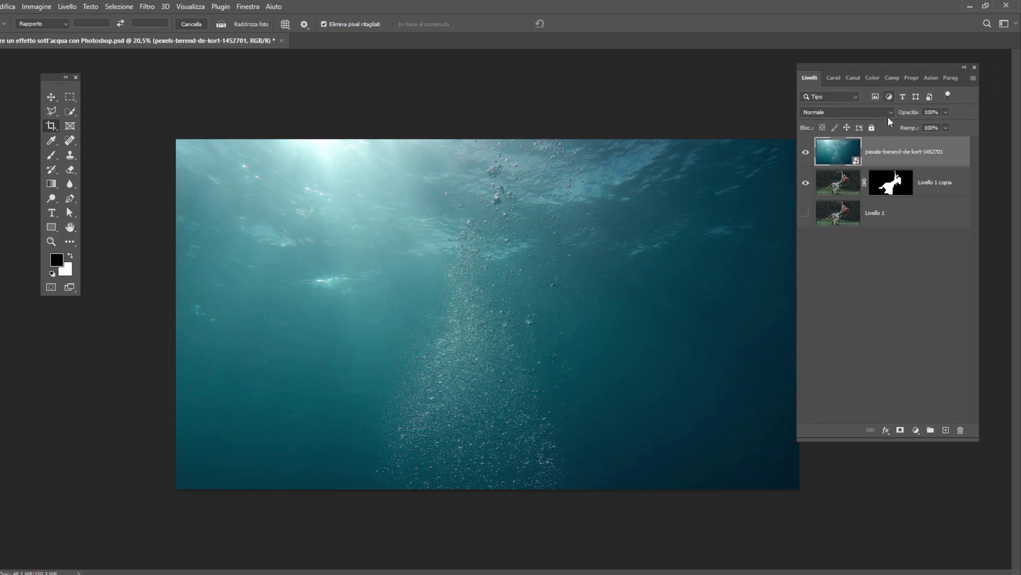
pyautogui.click(875, 114)
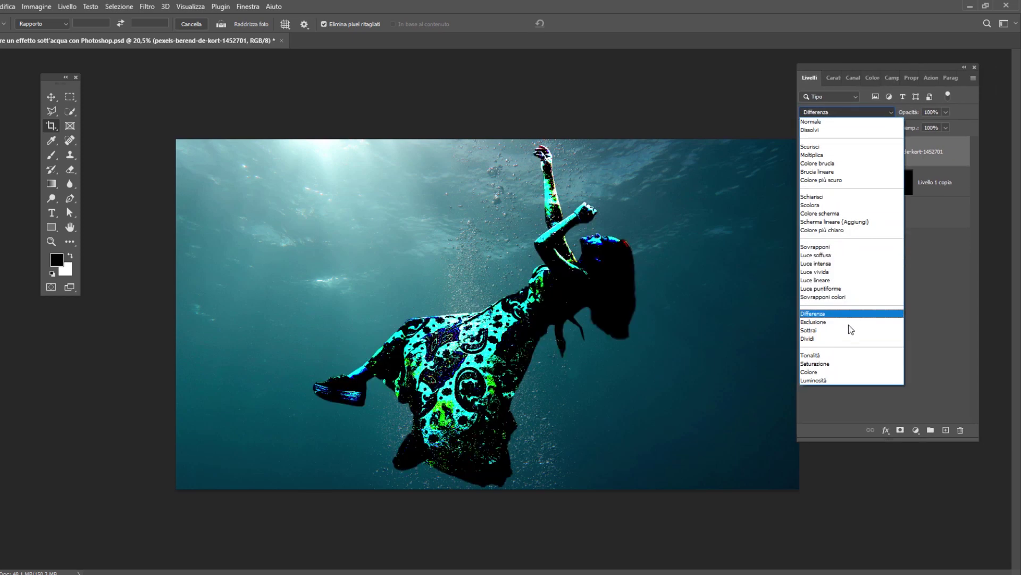
pyautogui.click(845, 372)
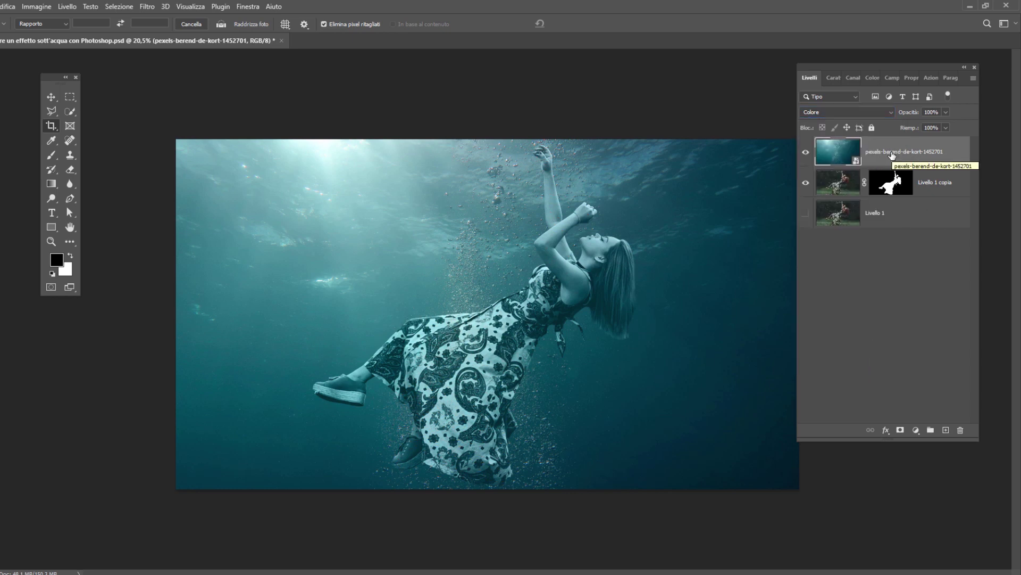
pyautogui.moveTo(892, 155); pyautogui.dragTo(946, 429)
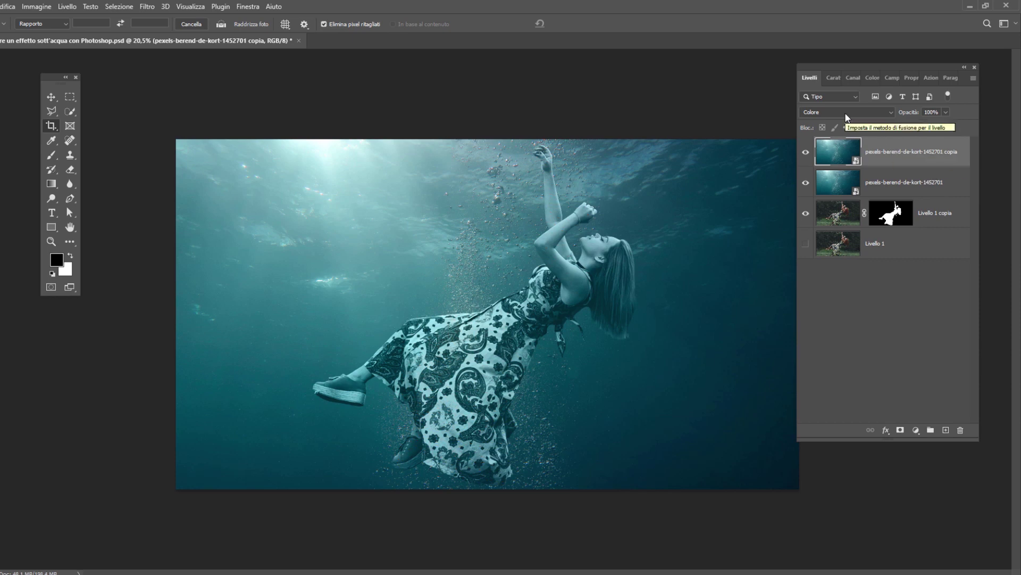
# Step: Set the underwater photo copy to Hard Light (Luce intensa), then make Livello 1 copia active
pyautogui.click(848, 114)
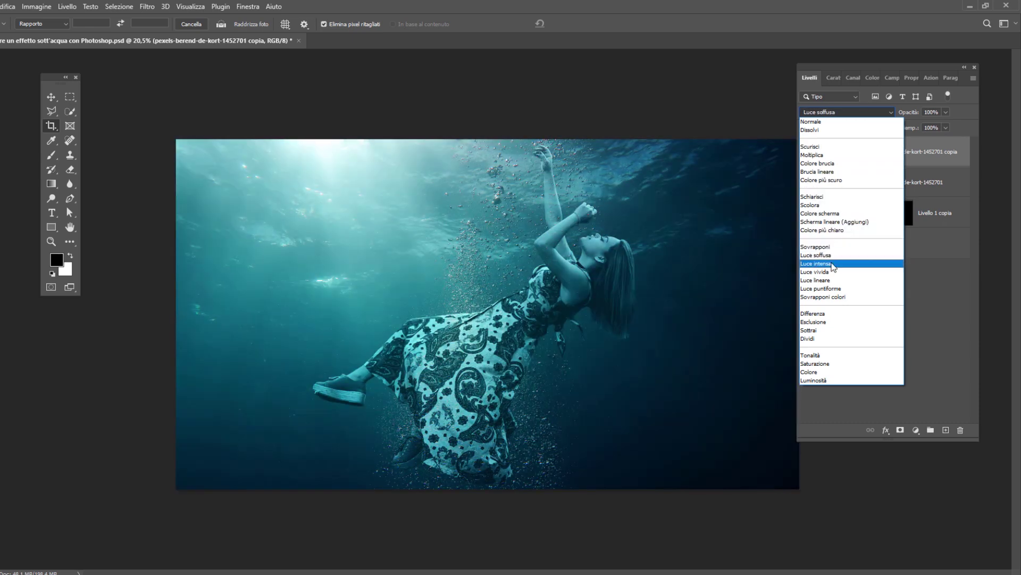
pyautogui.click(830, 263)
pyautogui.press('m')
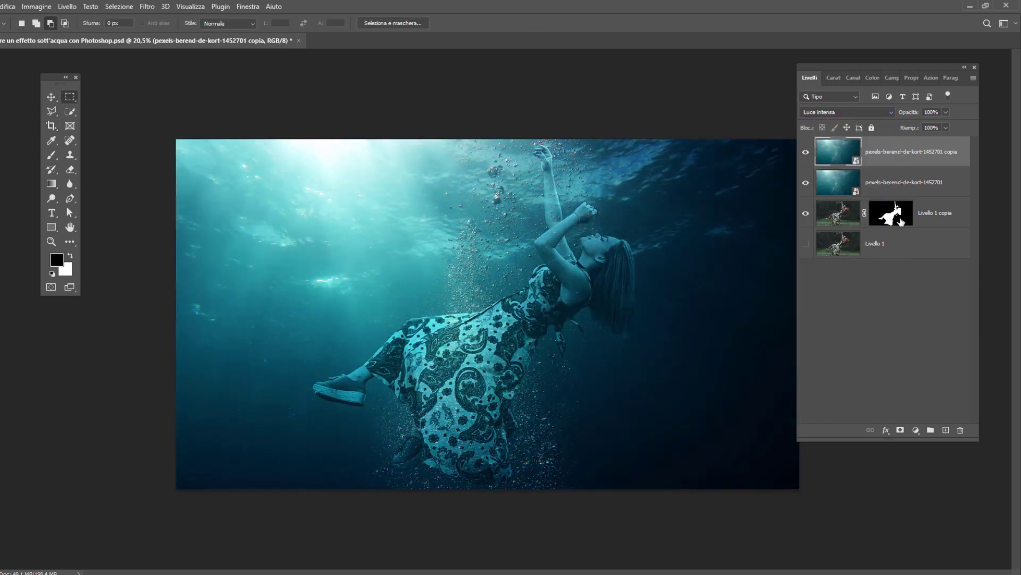
pyautogui.click(900, 228)
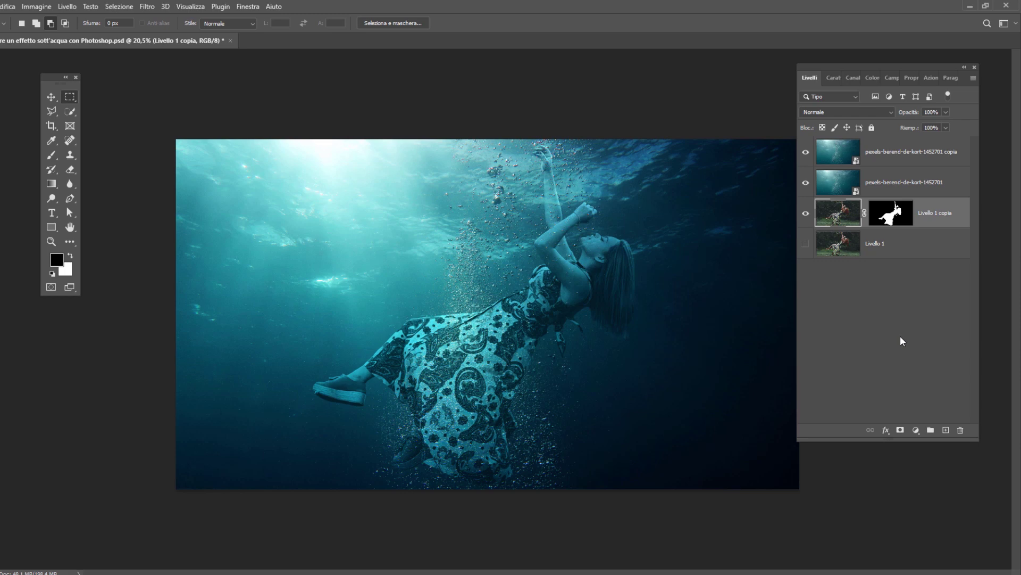
pyautogui.hotkey('ctrl', '+')
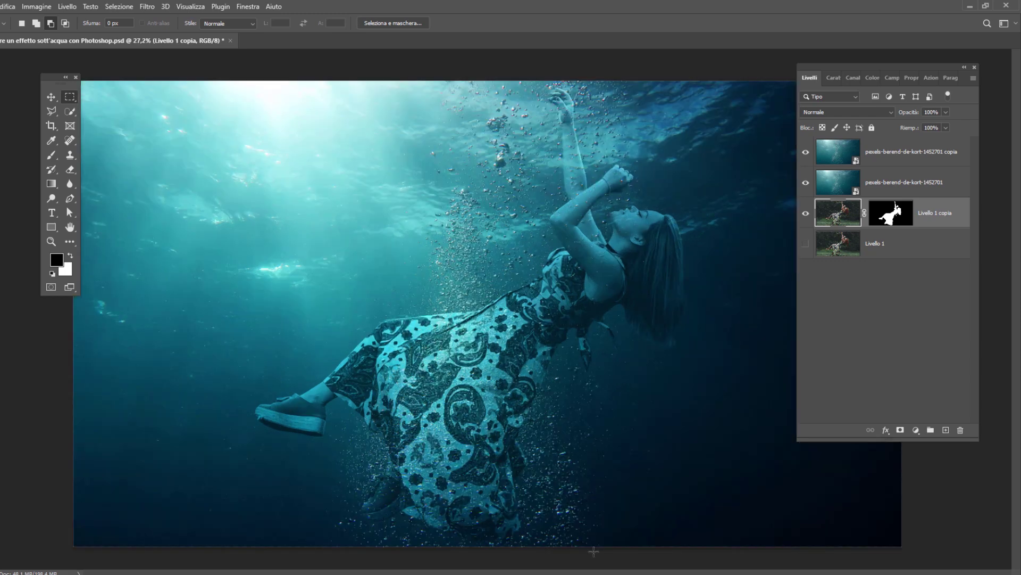